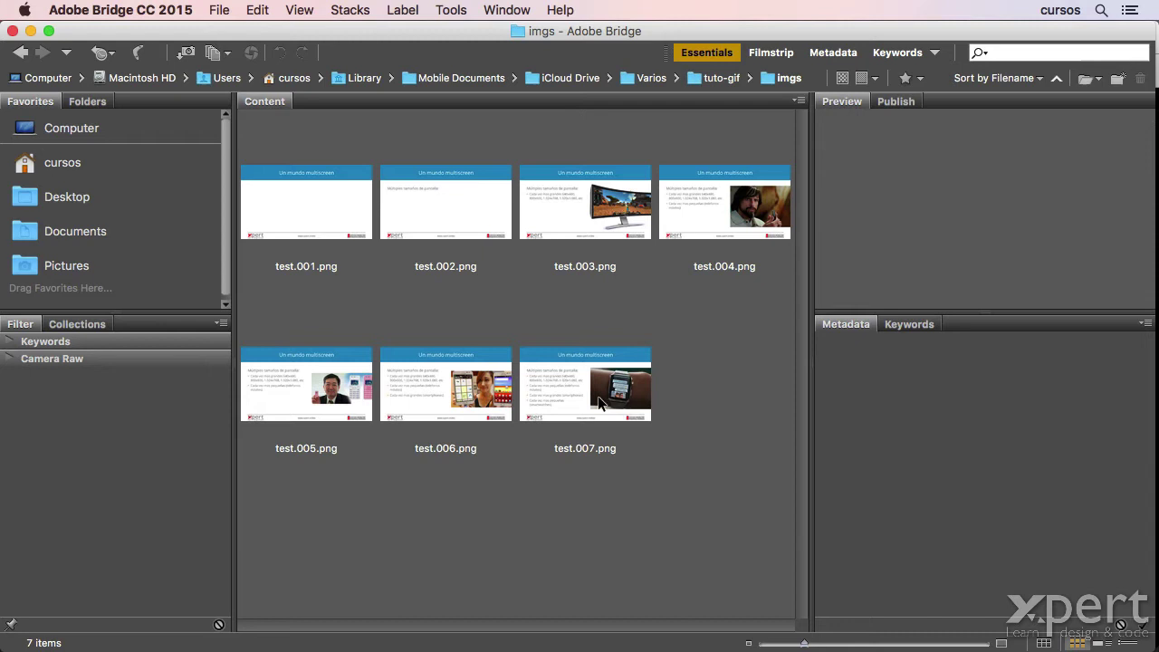
- Preview the slides in Bridge, stepping from test.001.png through the thumbnails
click(335, 214)
key(Right)
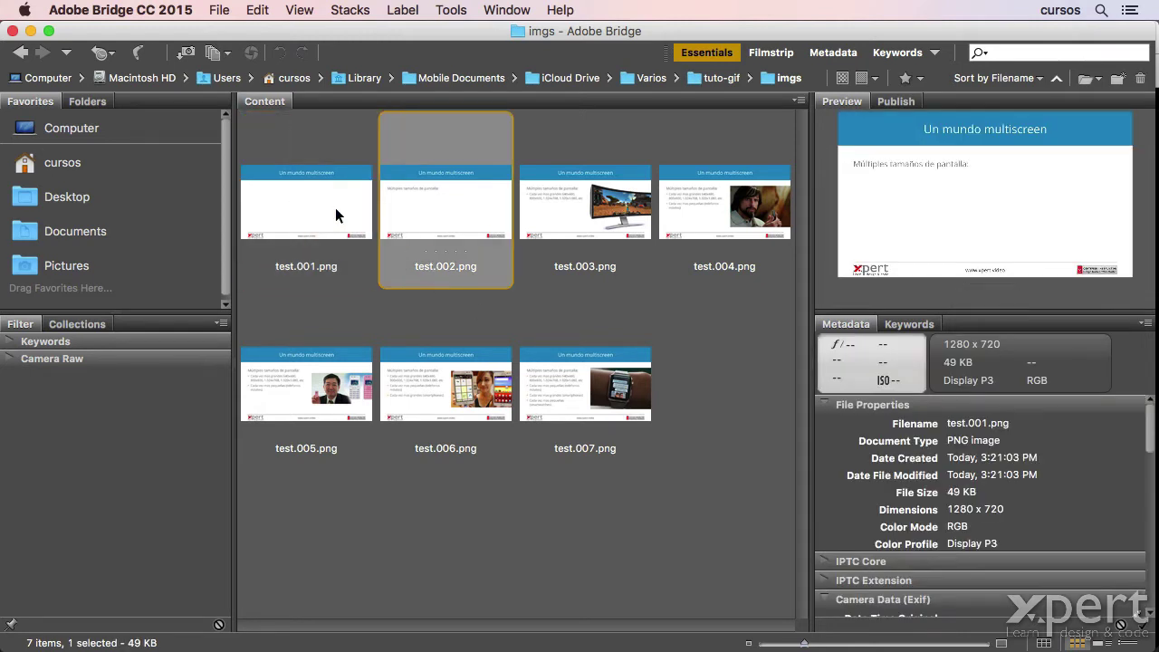
key(Right)
key(Right)
key(Right)
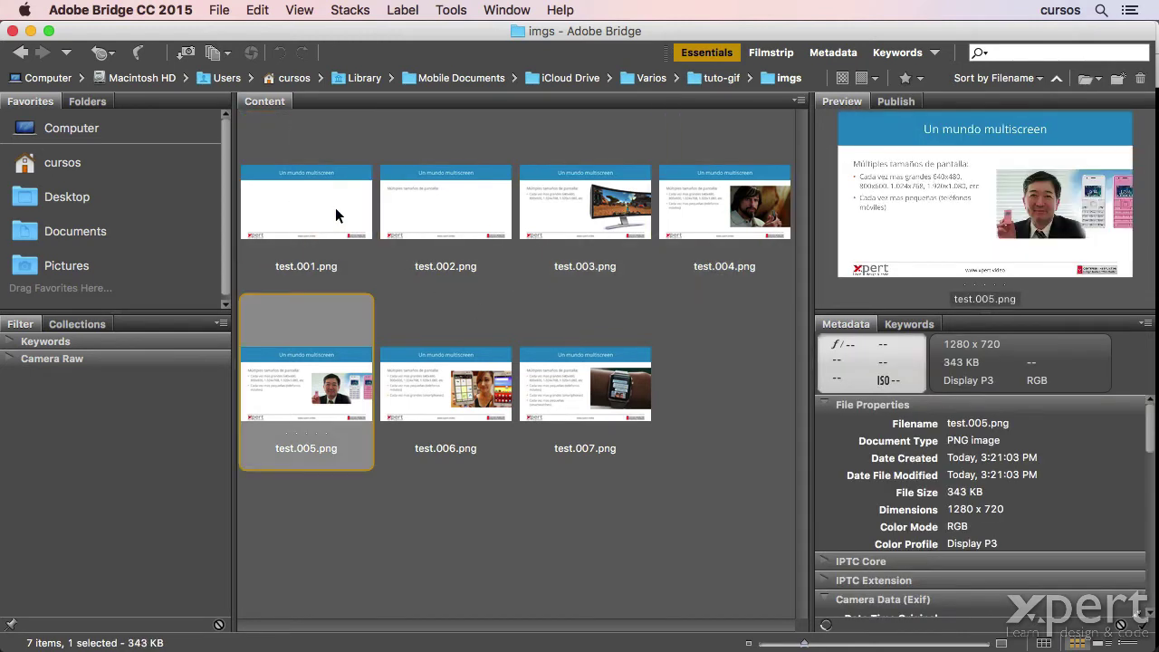
key(Right)
key(Right)
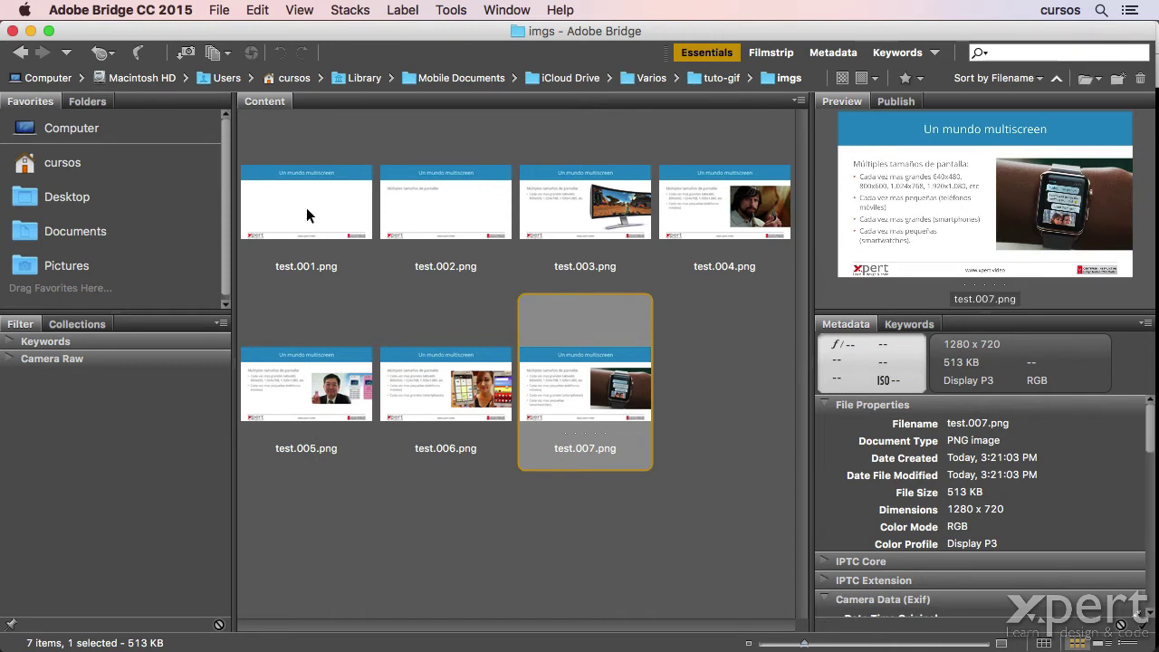
- Select all seven slides and use Tools > Photoshop > Load Files into Photoshop Layers
shift+click(306, 214)
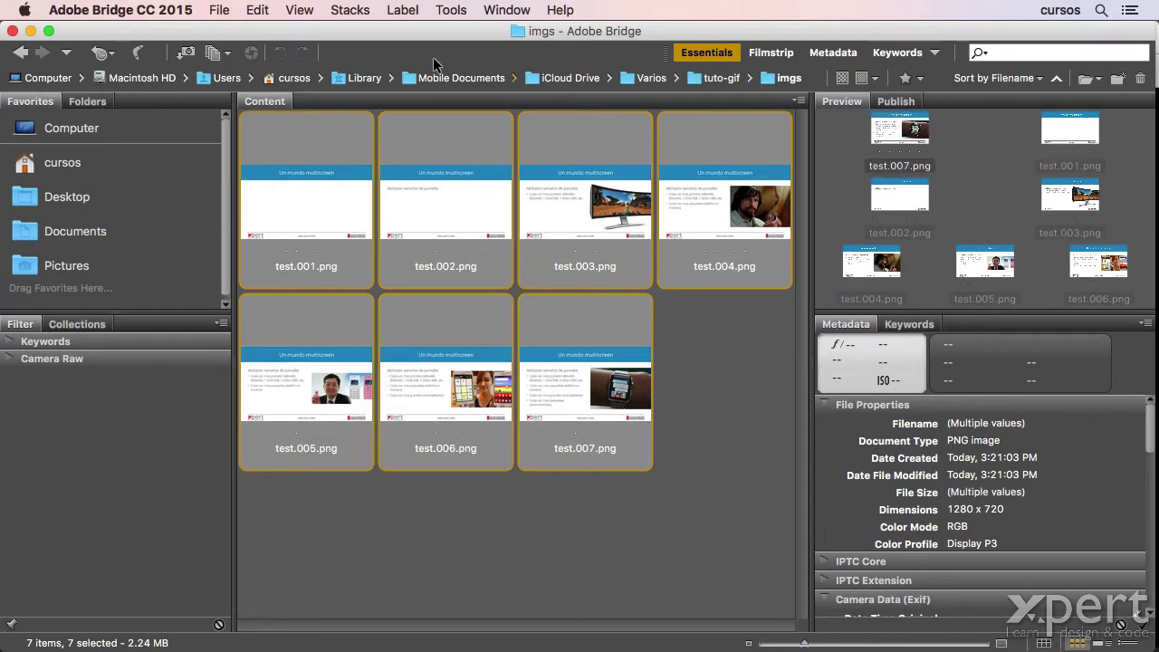
click(452, 13)
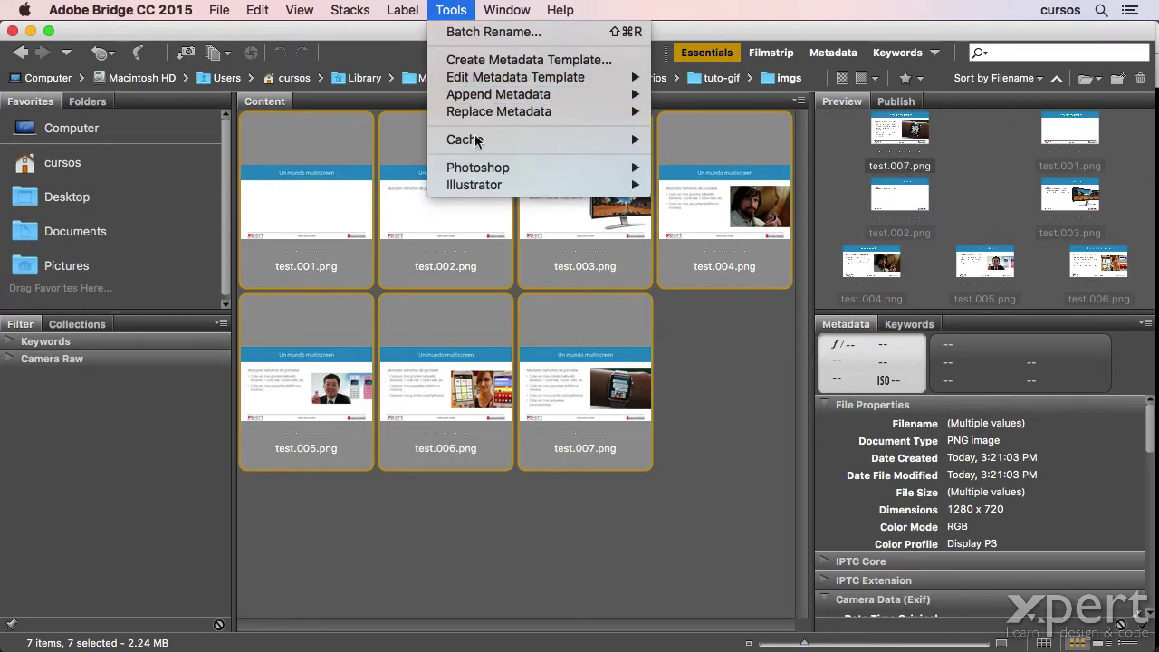
mouse_move(478, 168)
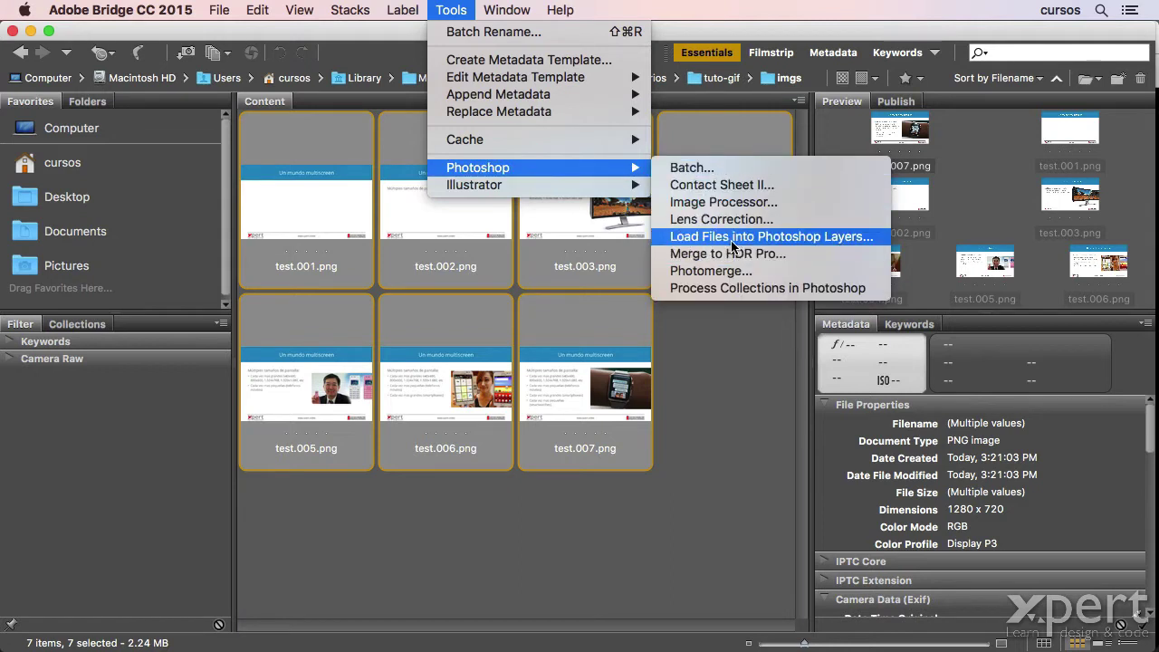
click(732, 245)
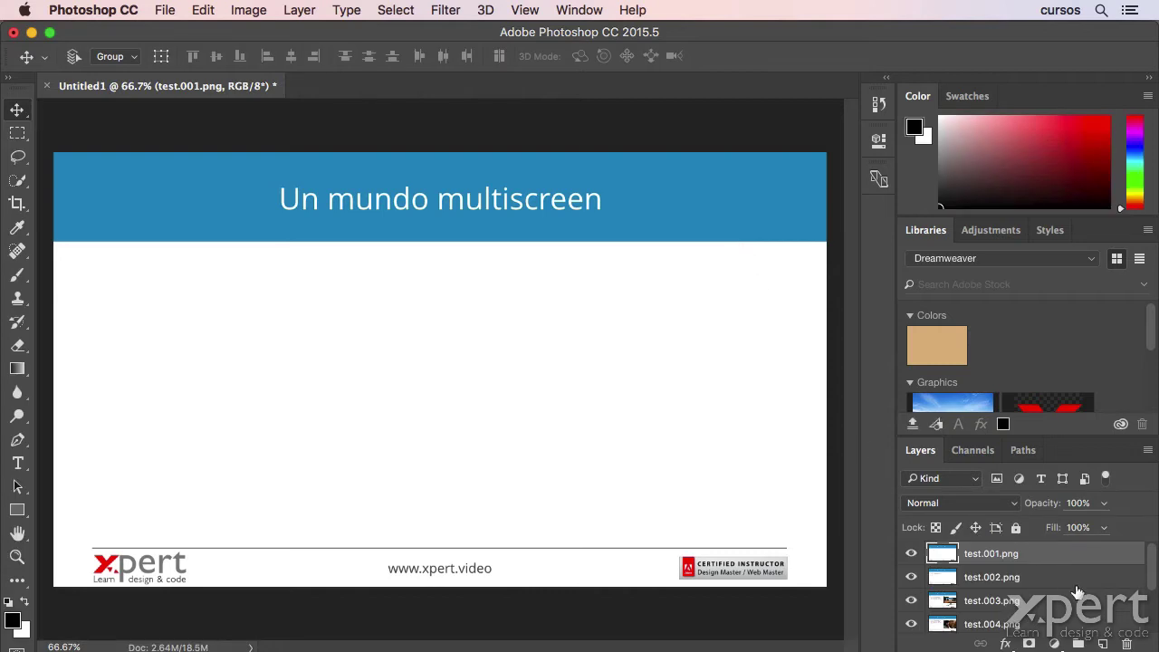
- Scroll through the Untitled1 layers, then close the document choosing Don't Save
scroll(1059, 576, down, 3)
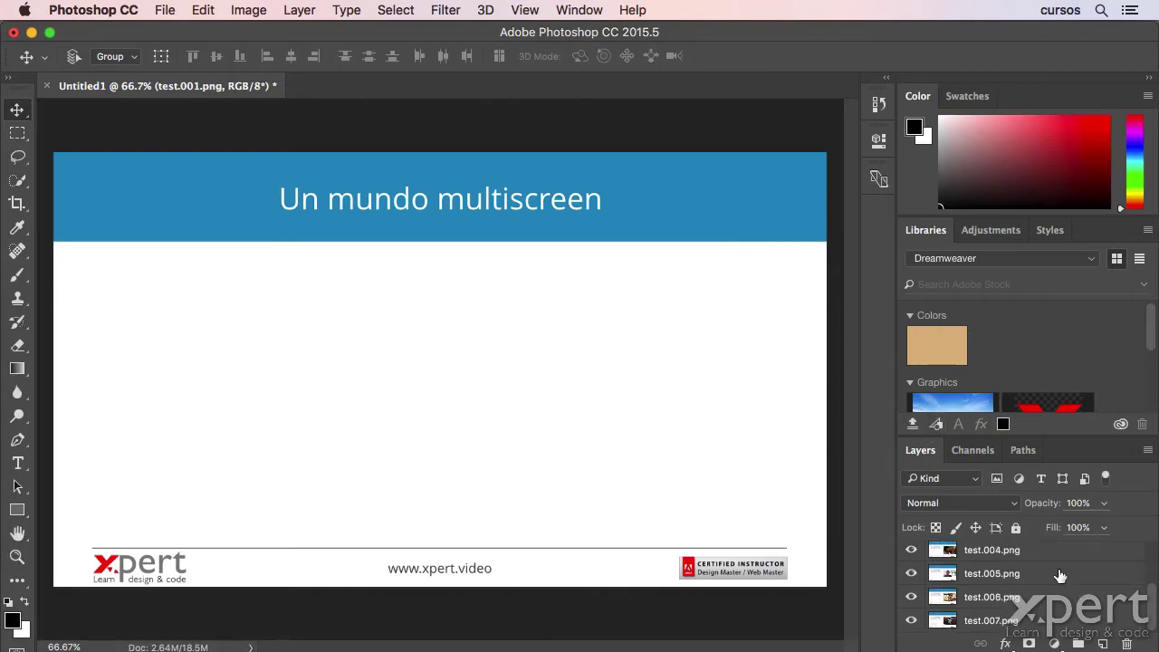
scroll(1059, 575, up, 3)
scroll(1059, 575, down, 1)
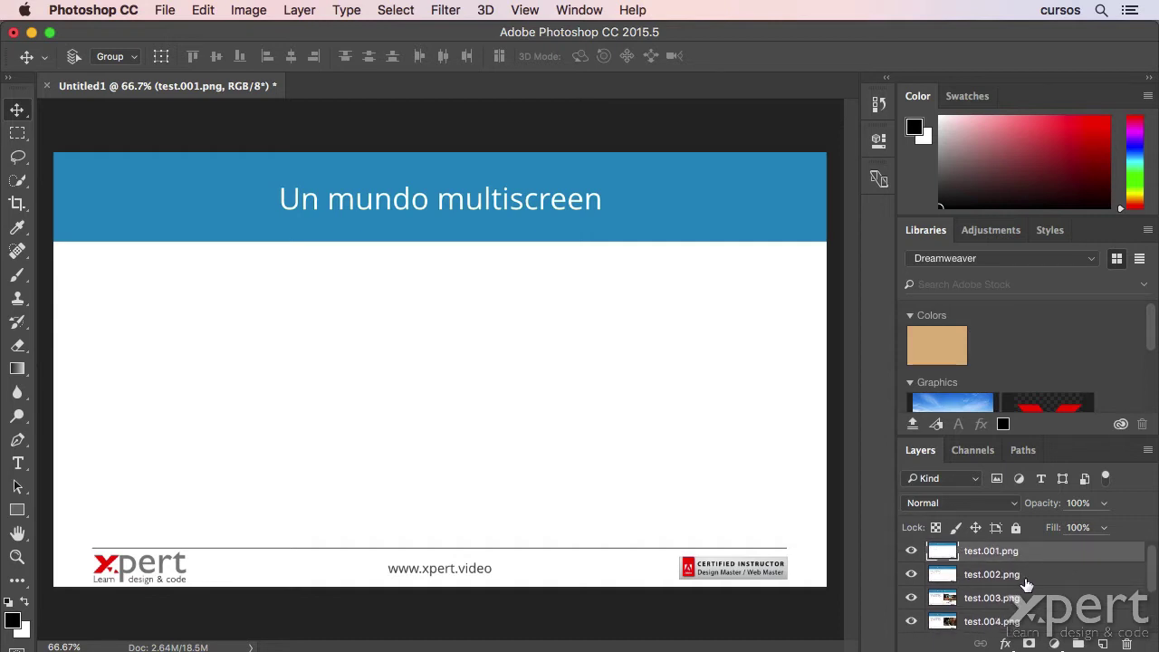
scroll(1025, 584, down, 3)
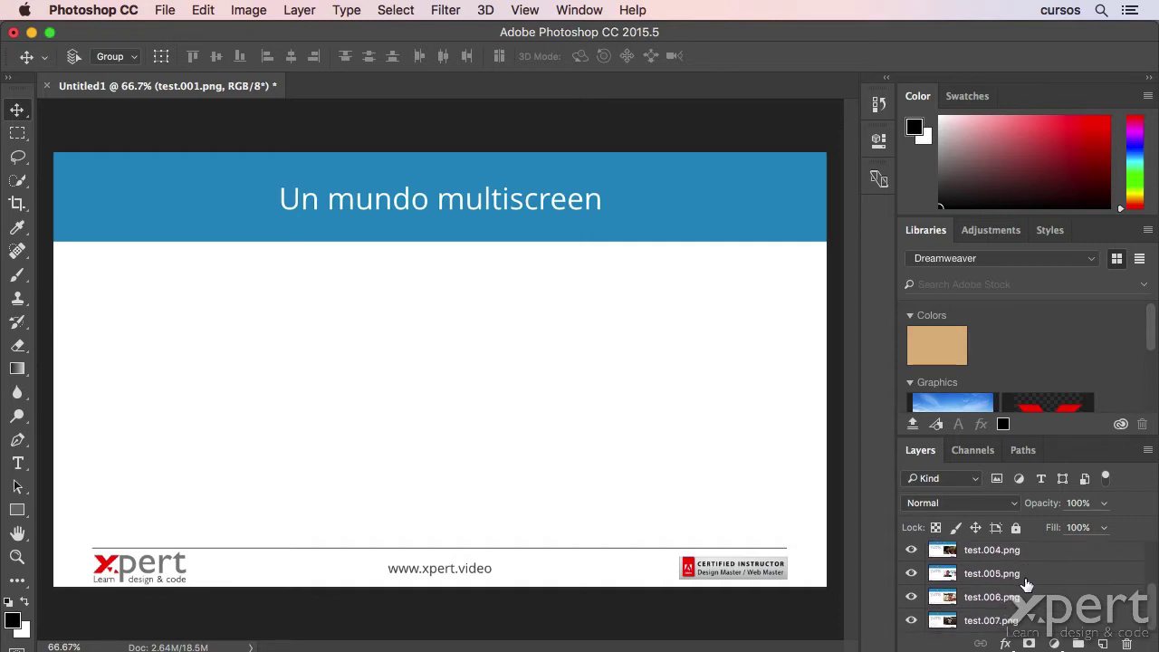
click(48, 88)
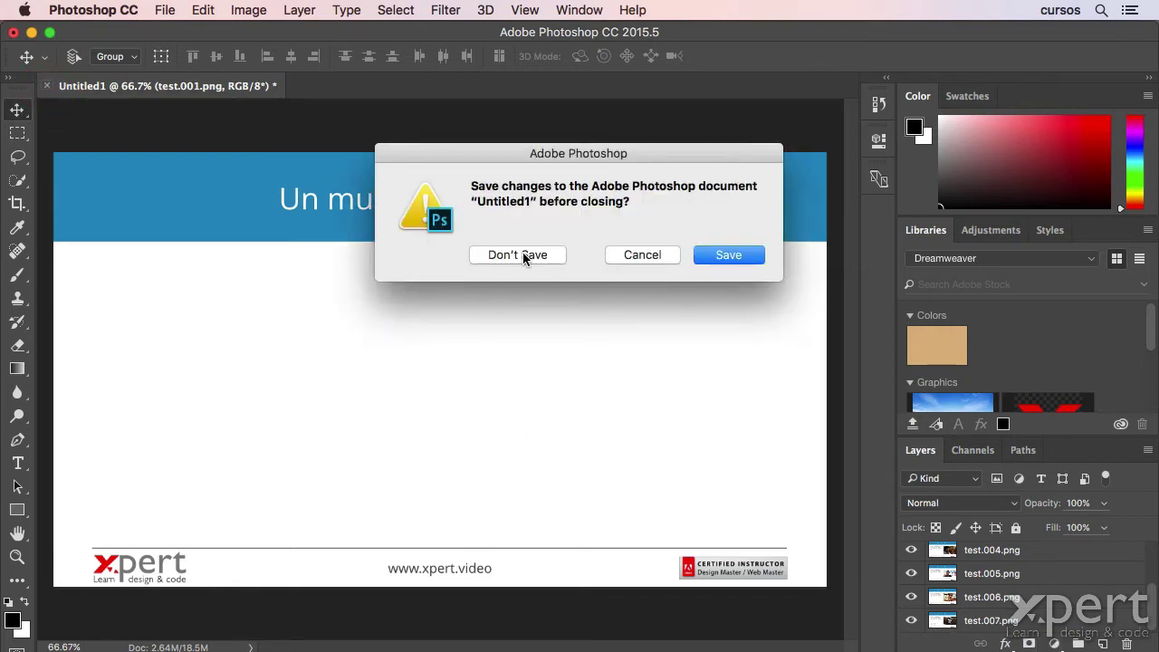
click(522, 254)
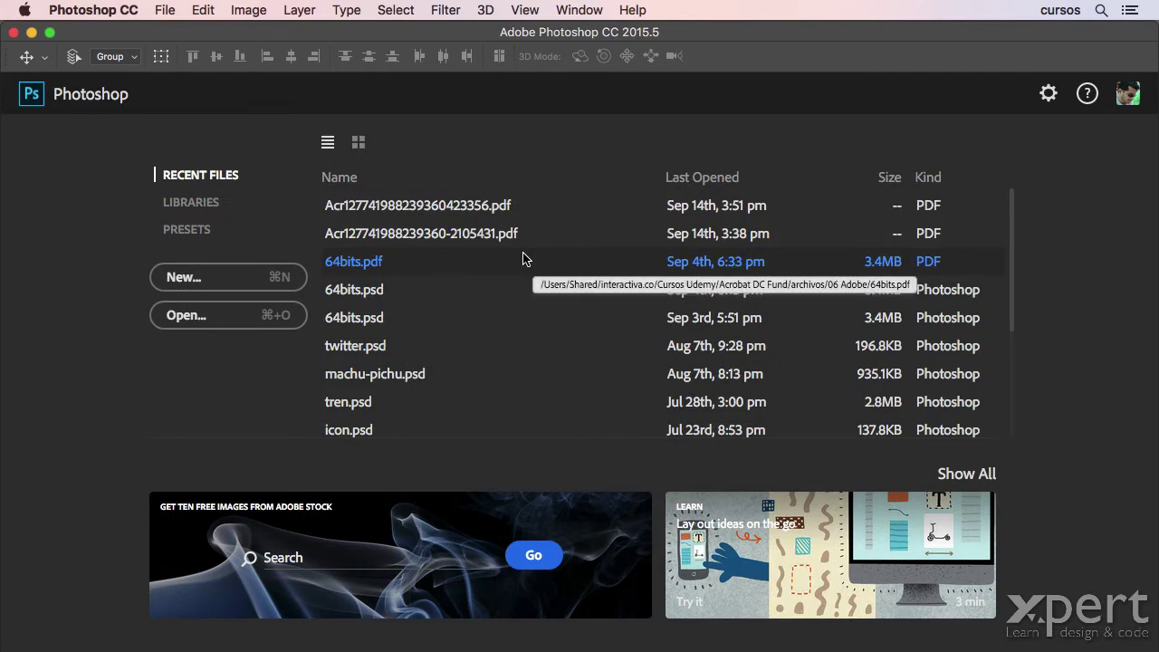
- Use Load Files into Stack to add test.001–test.007.png and confirm with OK
click(171, 6)
mouse_move(185, 419)
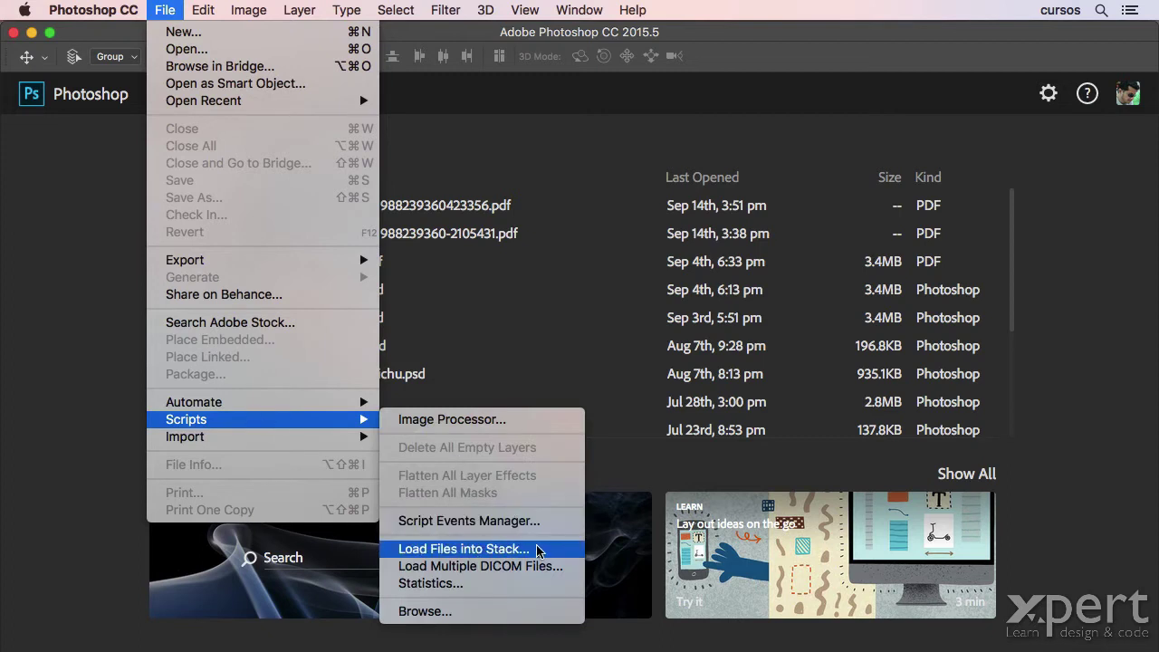
click(540, 550)
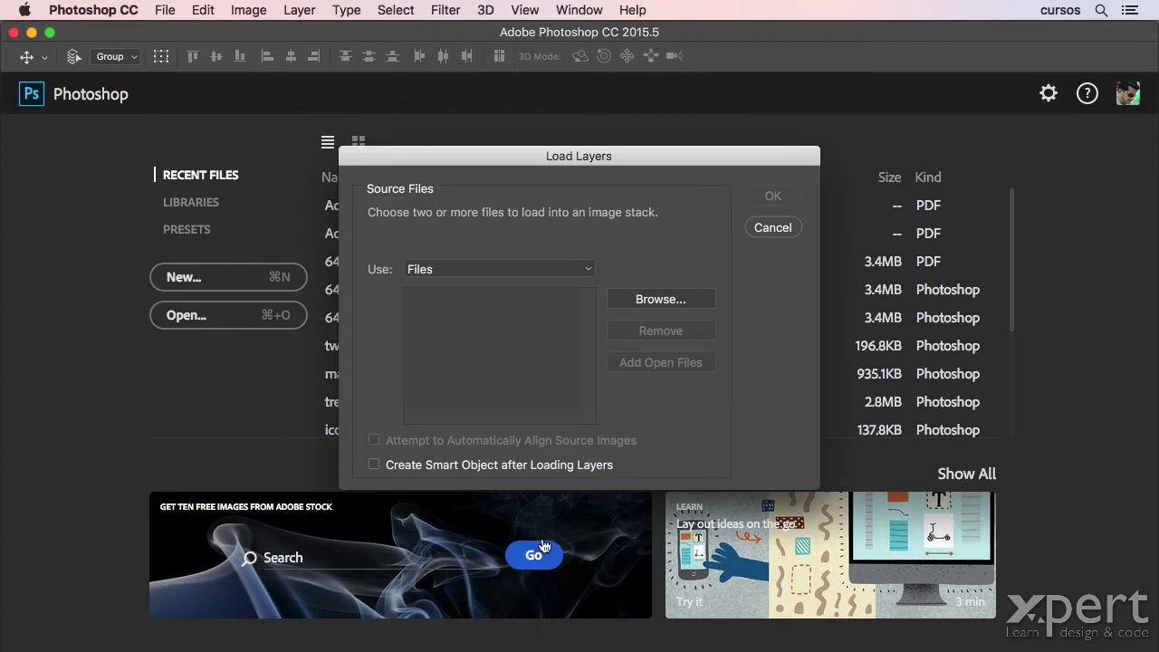
click(642, 304)
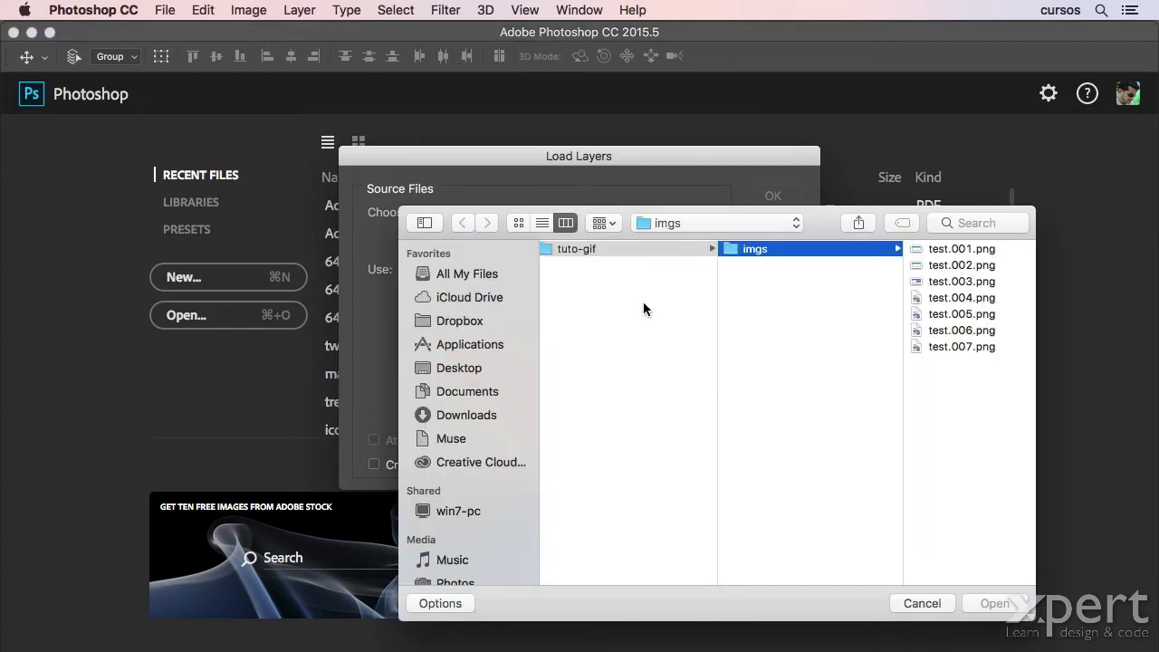
click(933, 250)
shift+click(734, 347)
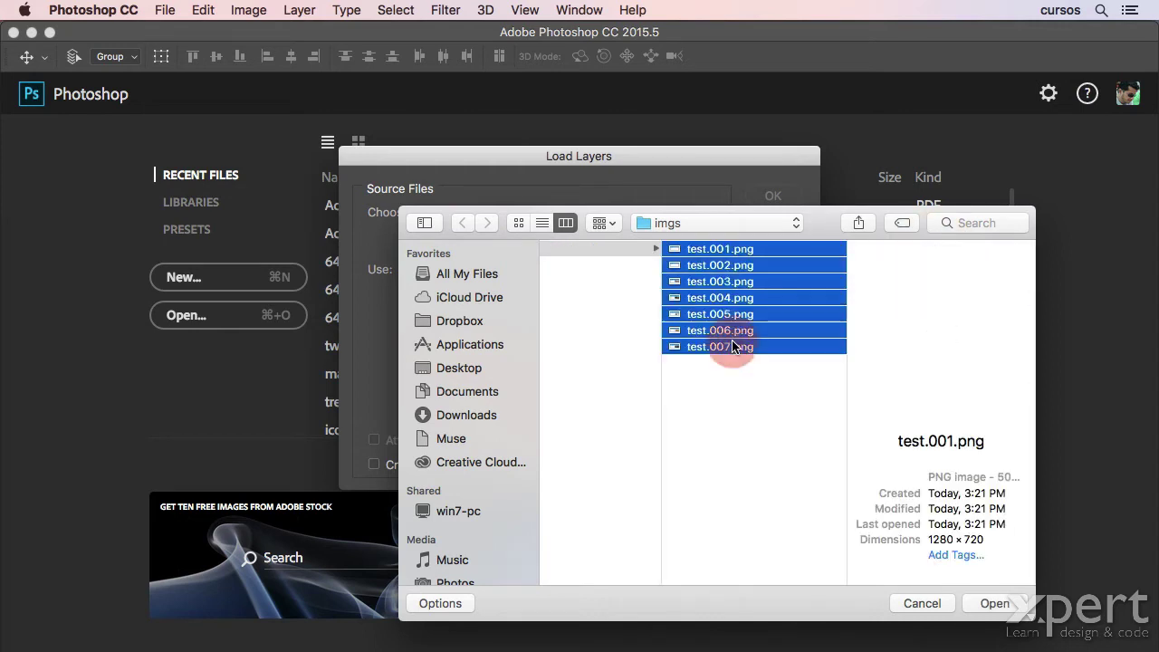
click(993, 603)
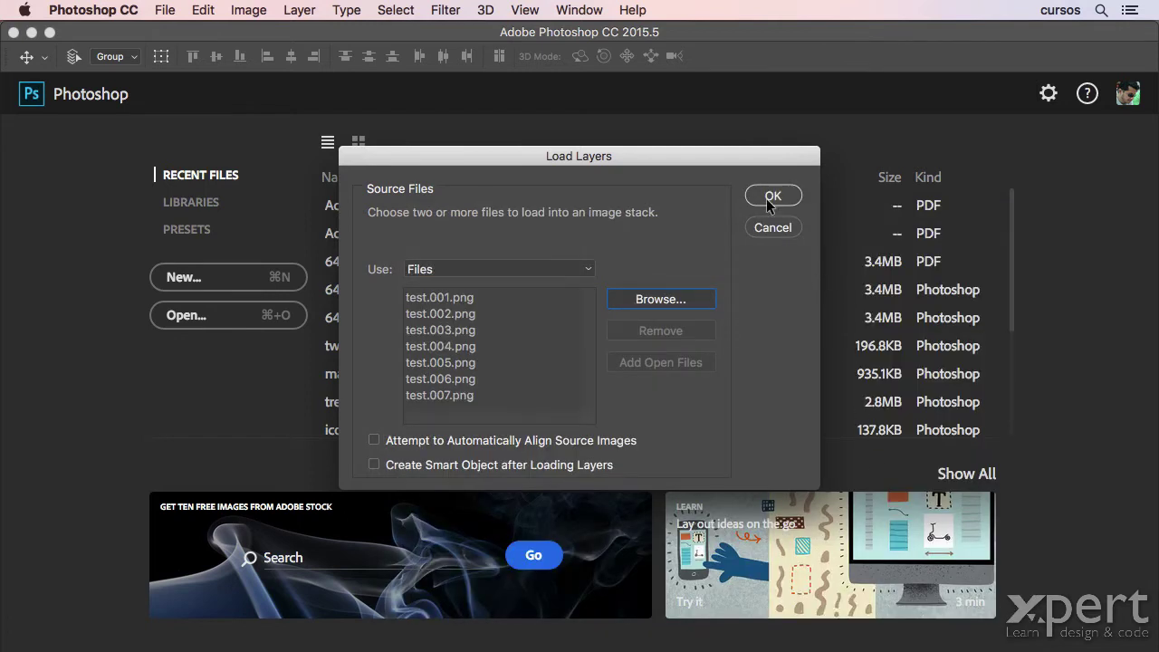
click(769, 195)
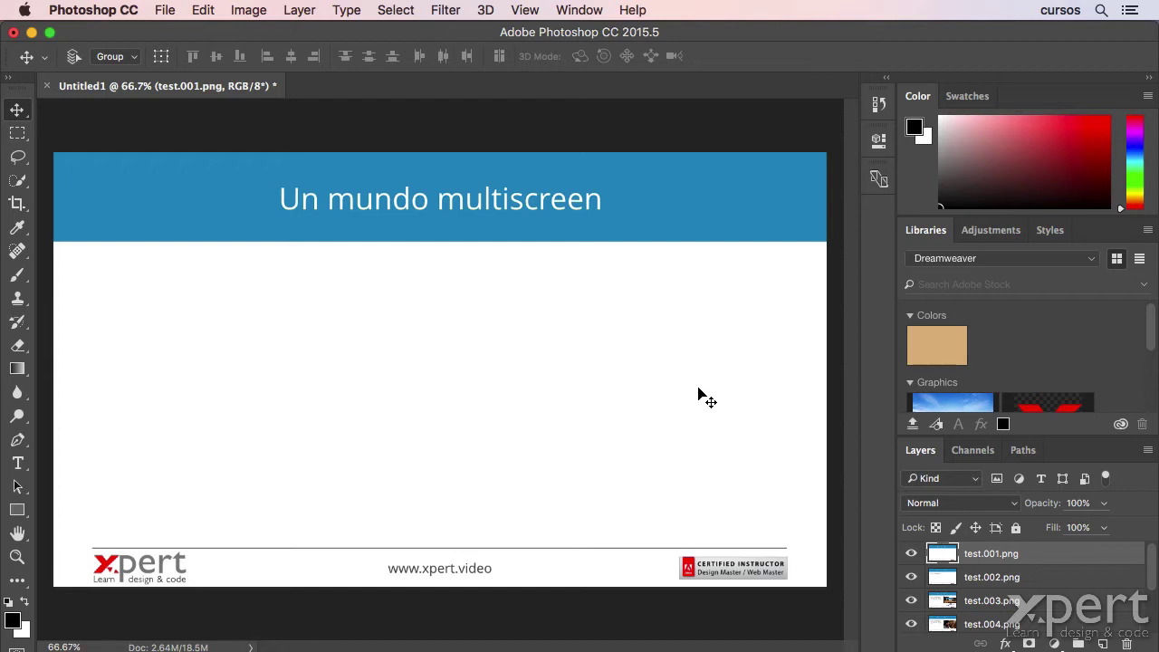
- Show the Timeline panel and create a frame animation with one frame
click(584, 17)
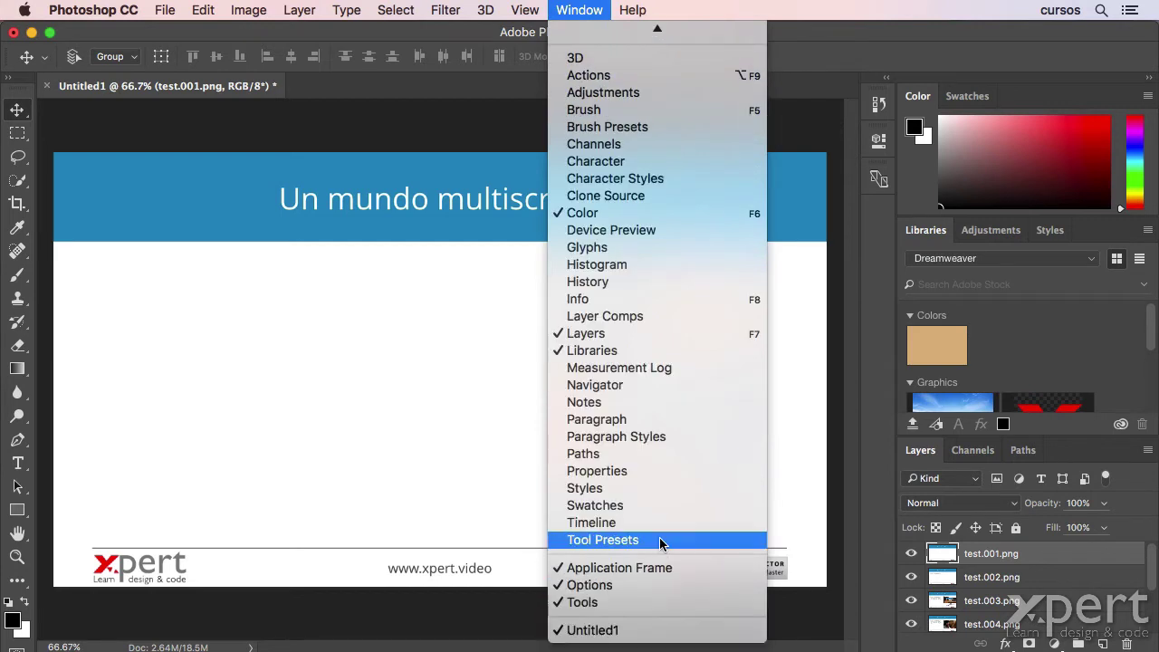
click(660, 522)
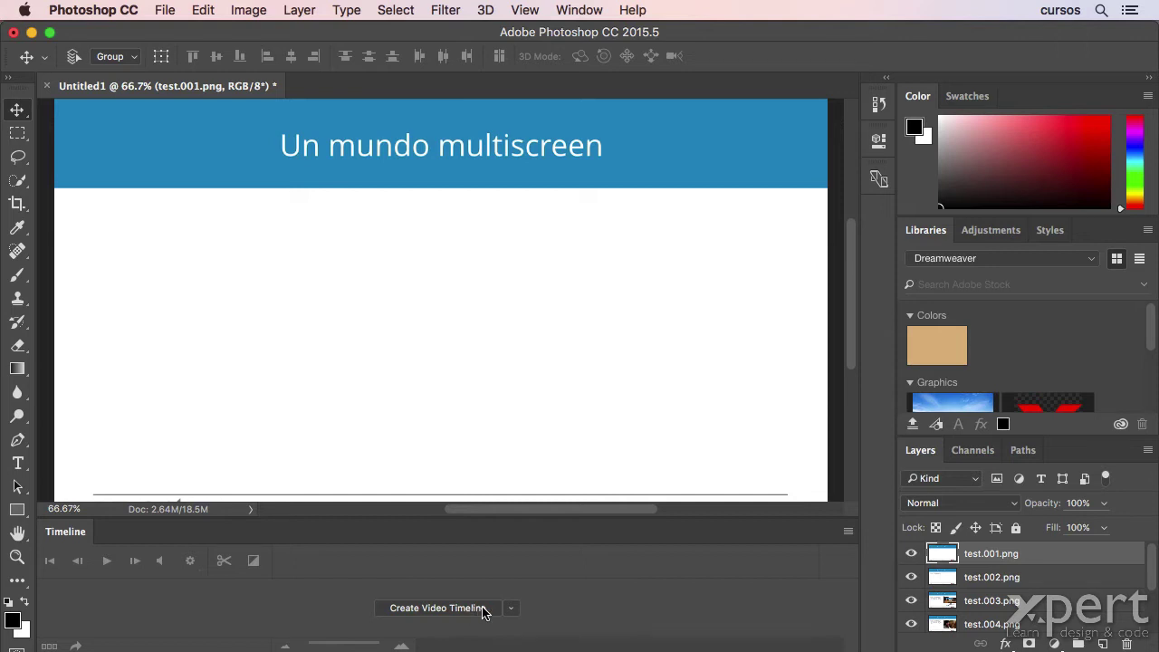
click(512, 609)
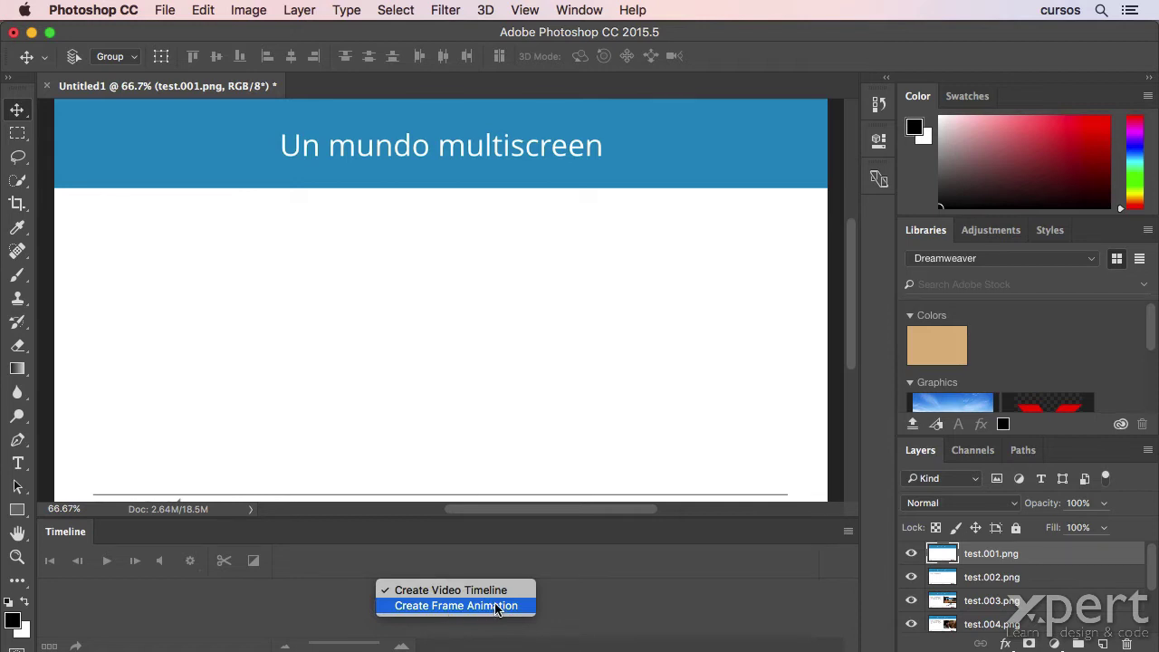
click(495, 606)
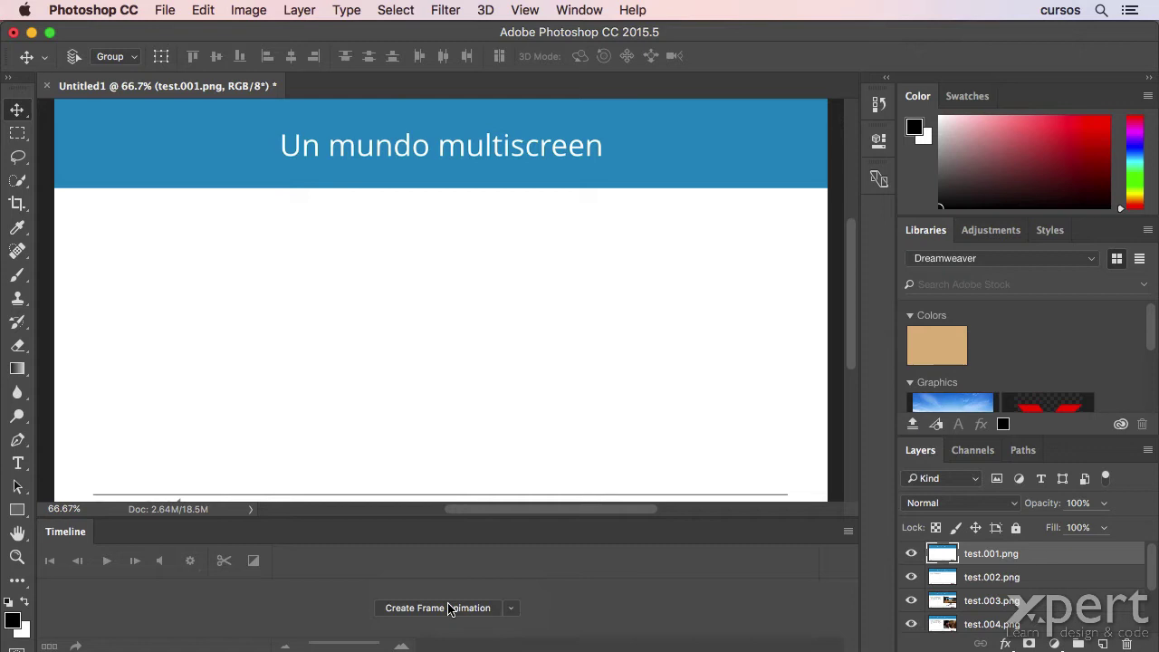
click(450, 610)
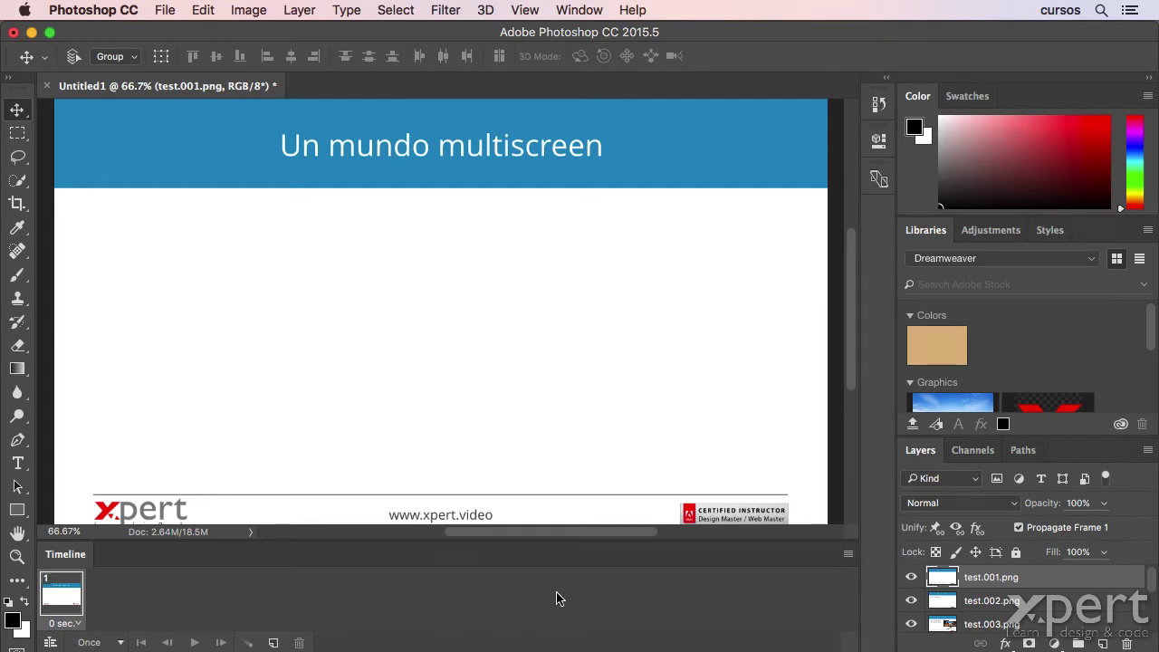
- Make Frames From Layers to get seven frames, then select frames 1–7
click(848, 553)
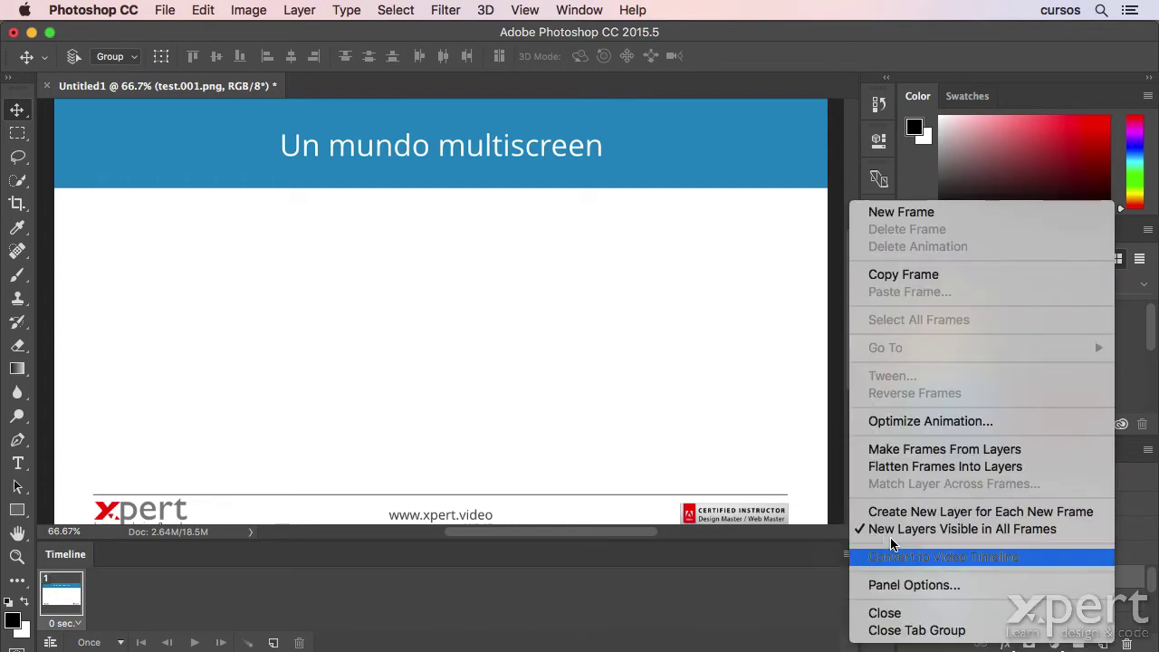
click(1059, 447)
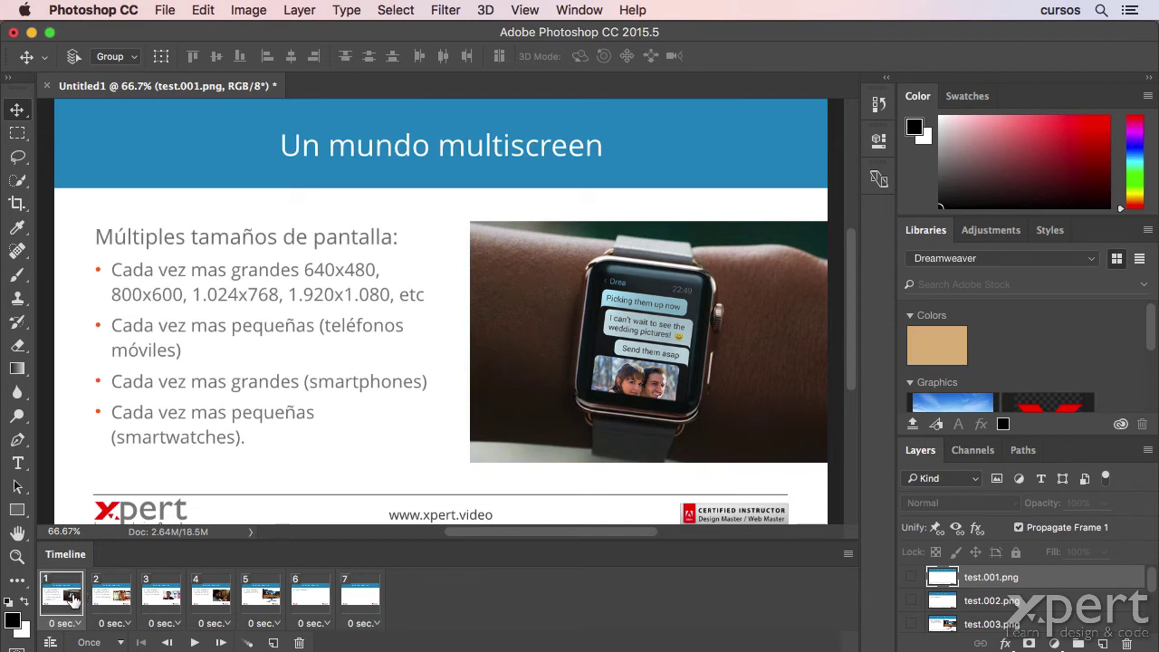
shift+click(358, 601)
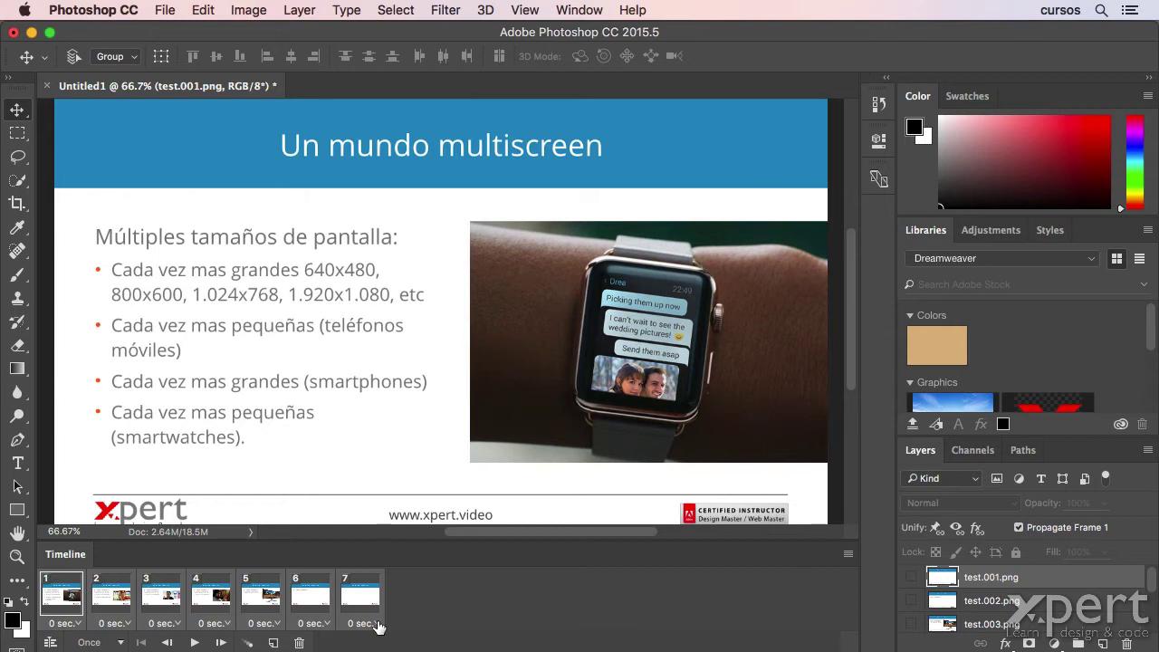
- Set the delay of all seven frames to 1.0 seconds
click(378, 626)
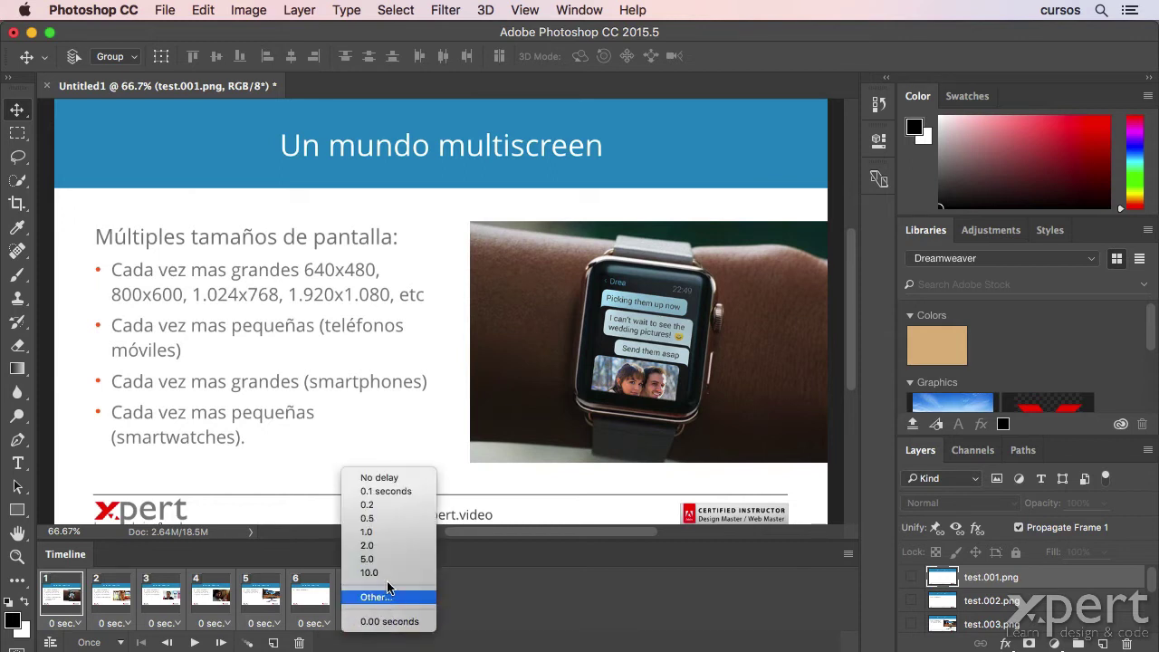
click(391, 525)
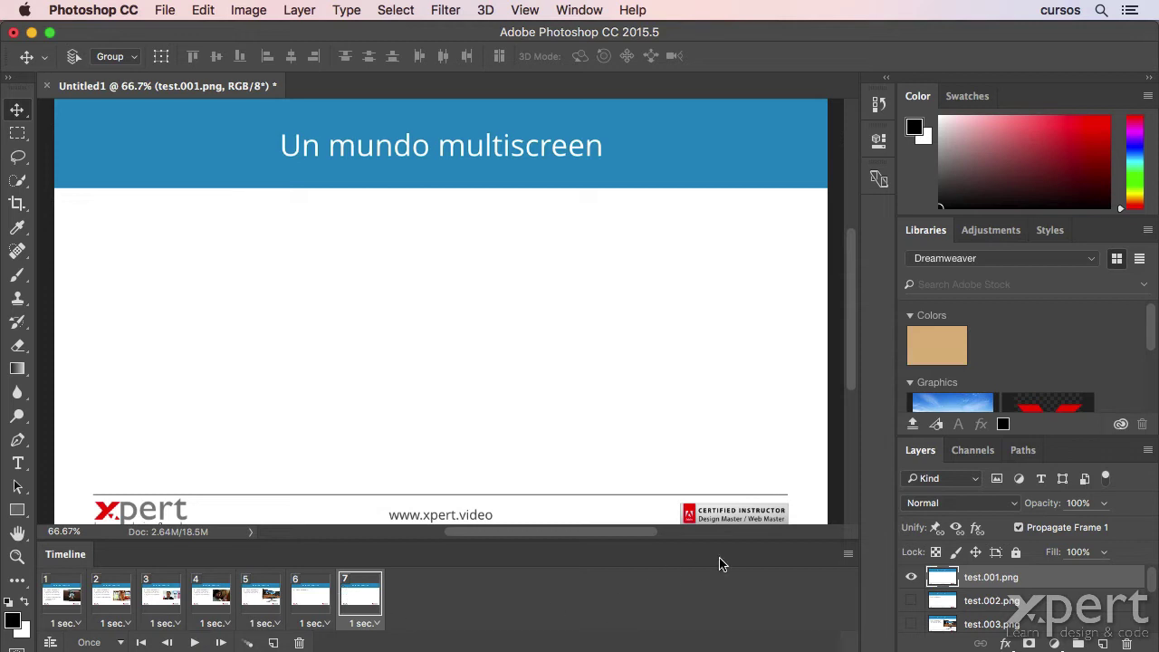
click(849, 555)
click(849, 556)
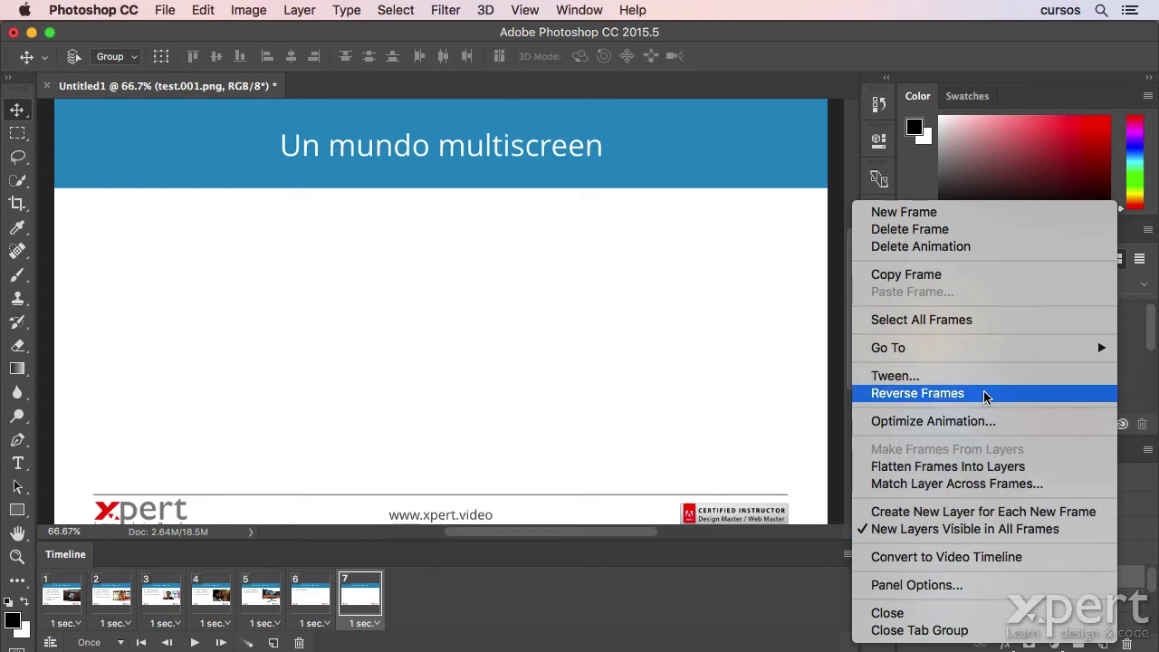
- Reverse the frame order, play the animation, and select all seven frames
click(984, 396)
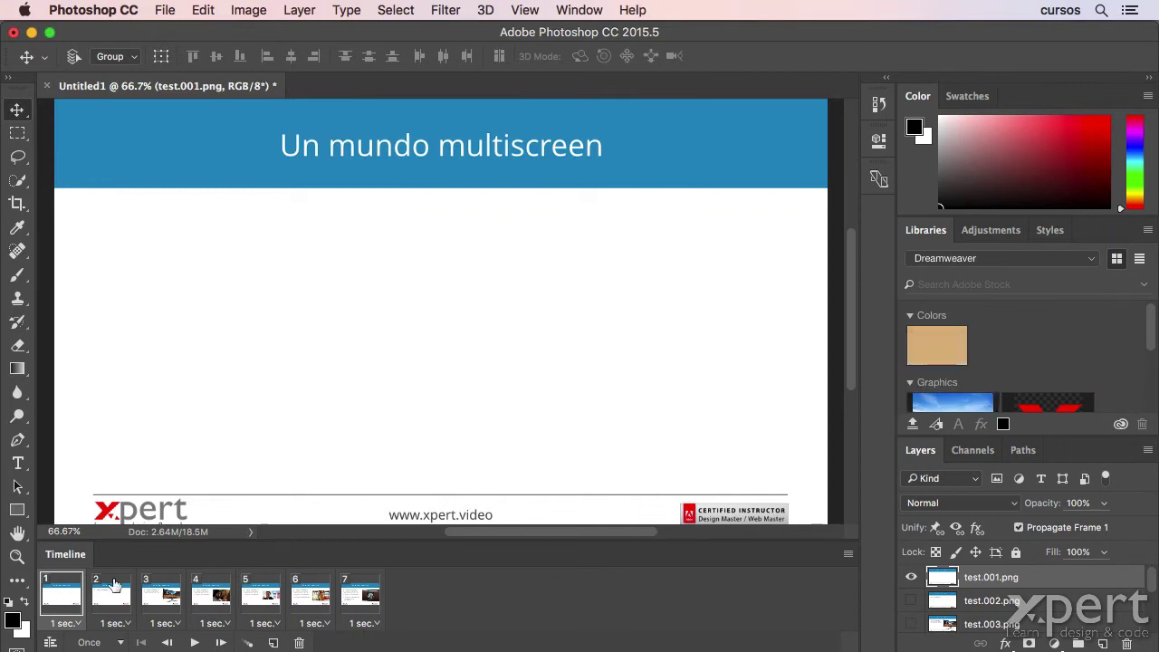
click(195, 642)
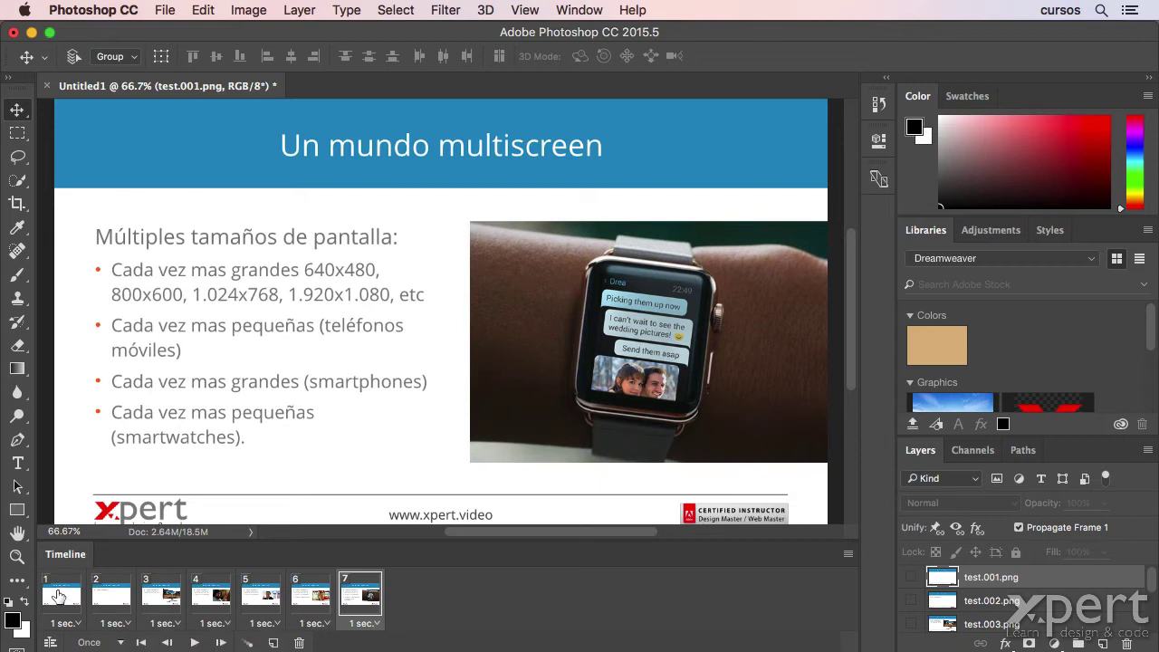
shift+click(58, 596)
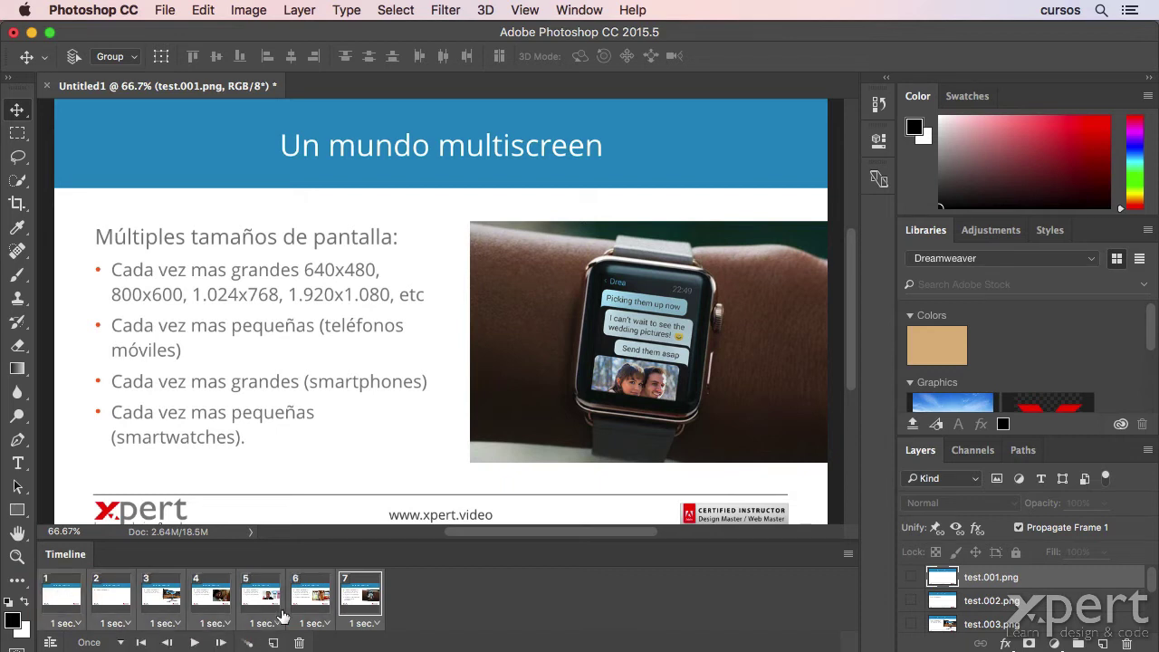
click(375, 624)
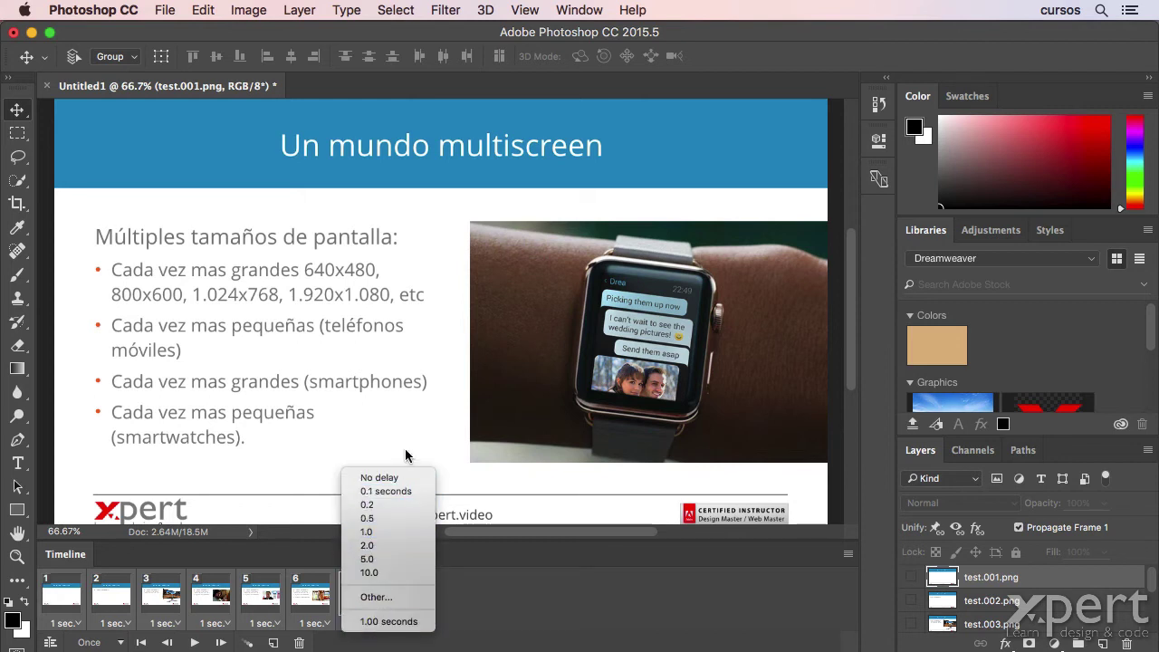
click(403, 599)
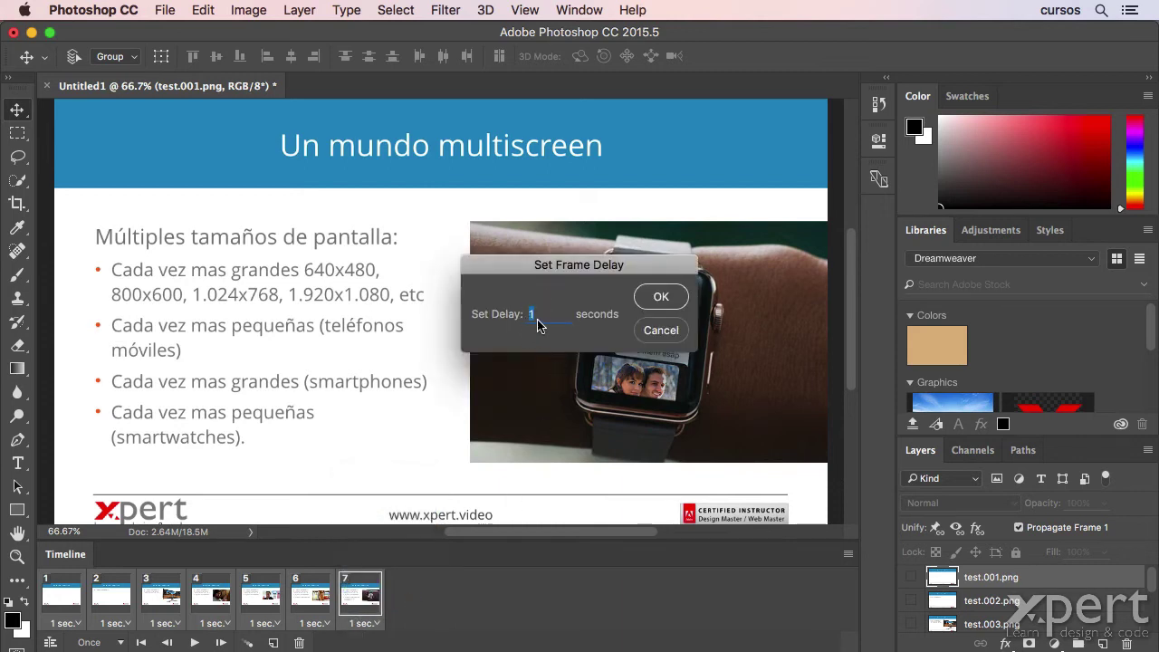
key(BackSpace)
click(658, 331)
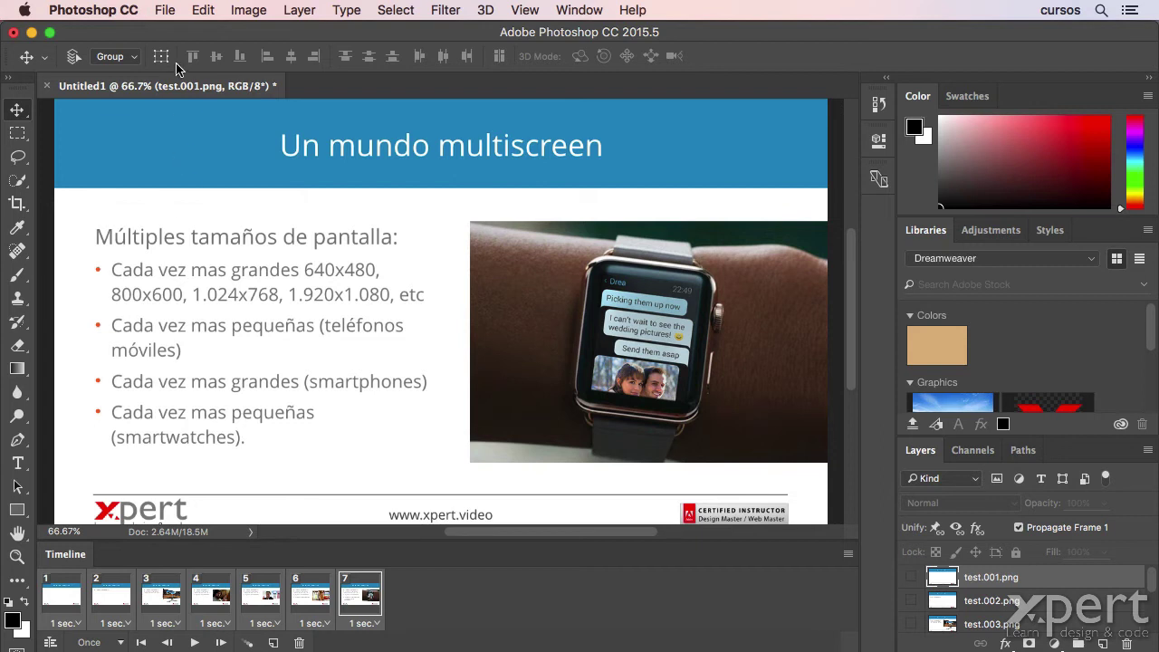
- Open Save for Web (Legacy) with the GIF 128 Dithered preset and preview the animation
click(169, 18)
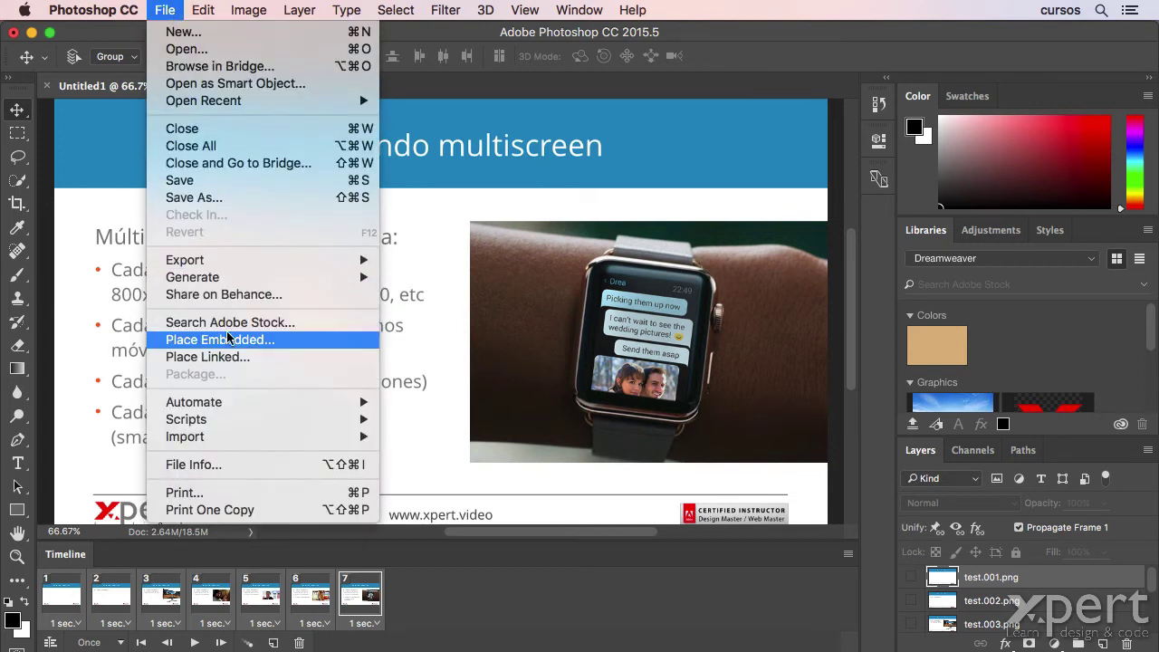
mouse_move(185, 260)
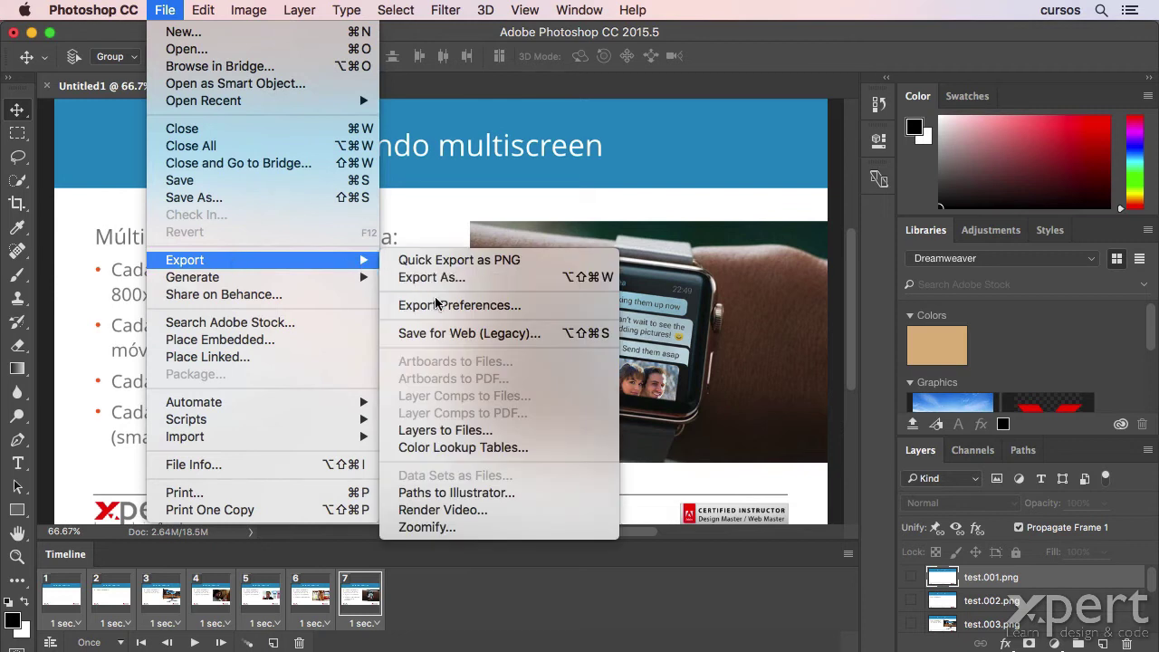
click(527, 343)
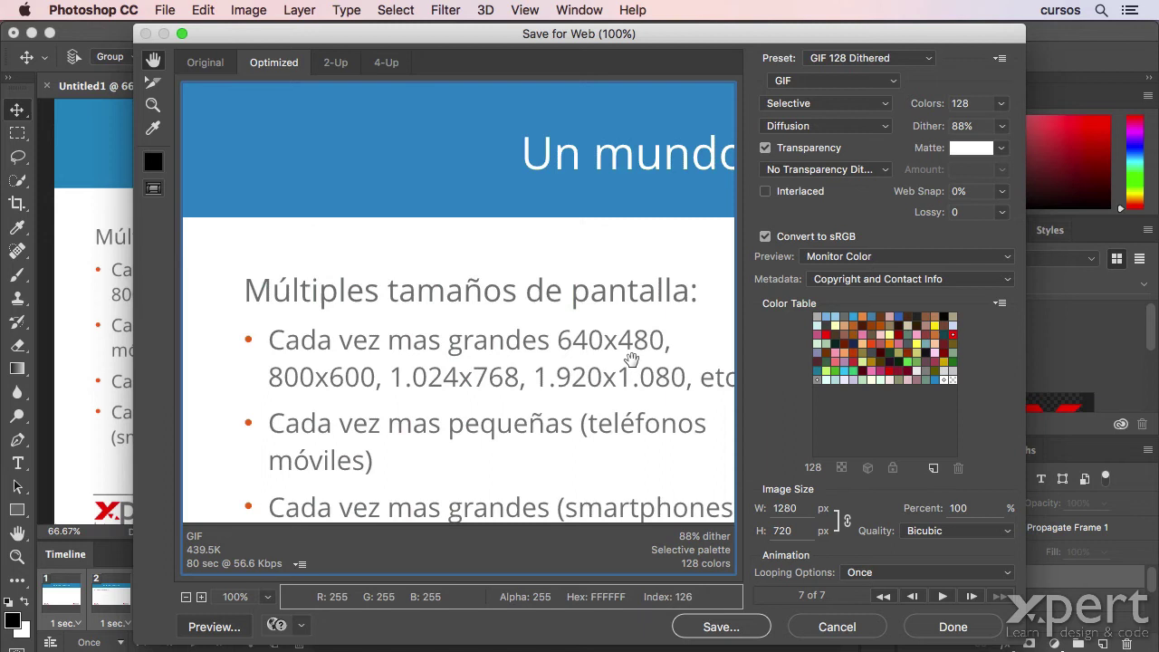
click(911, 58)
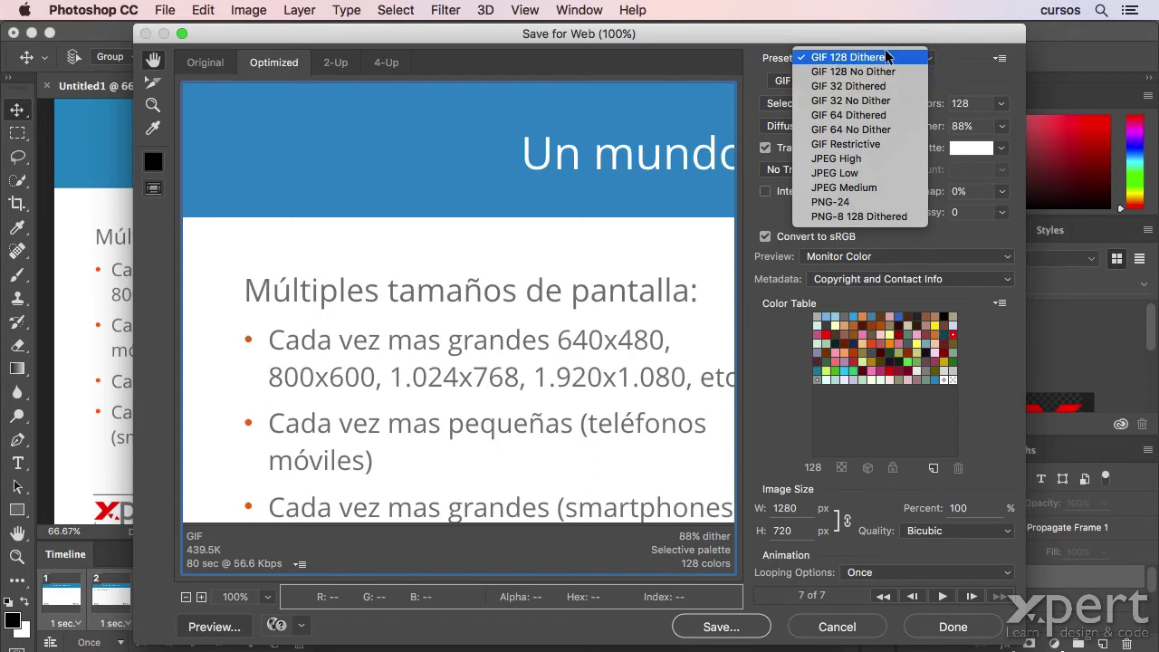
click(905, 36)
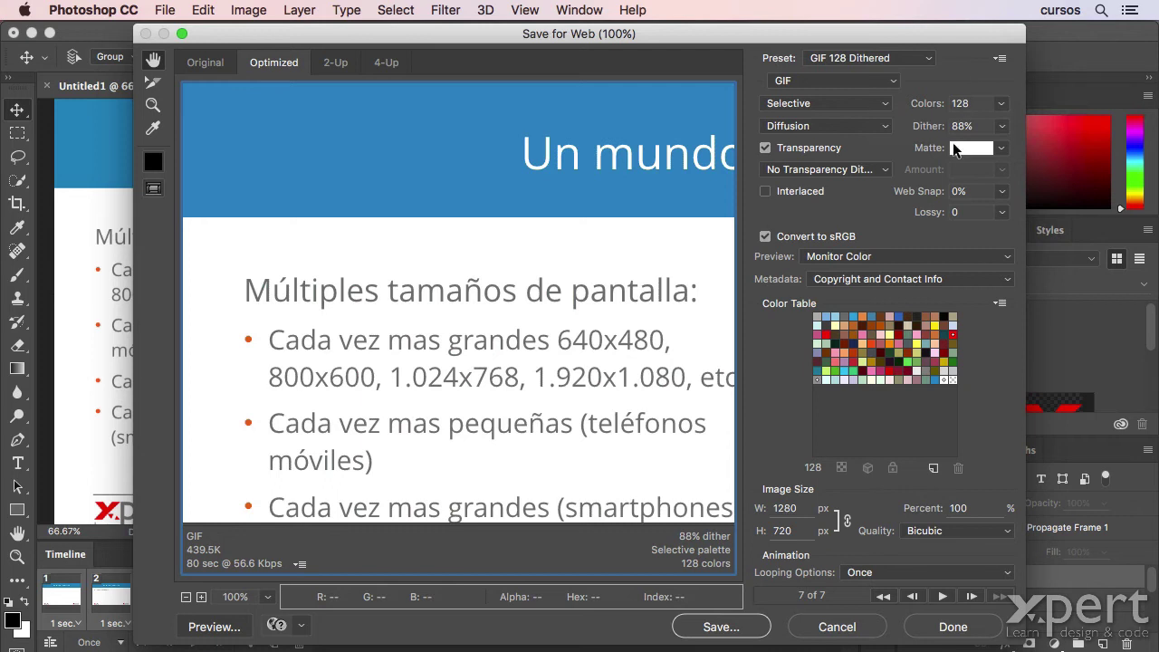
click(941, 598)
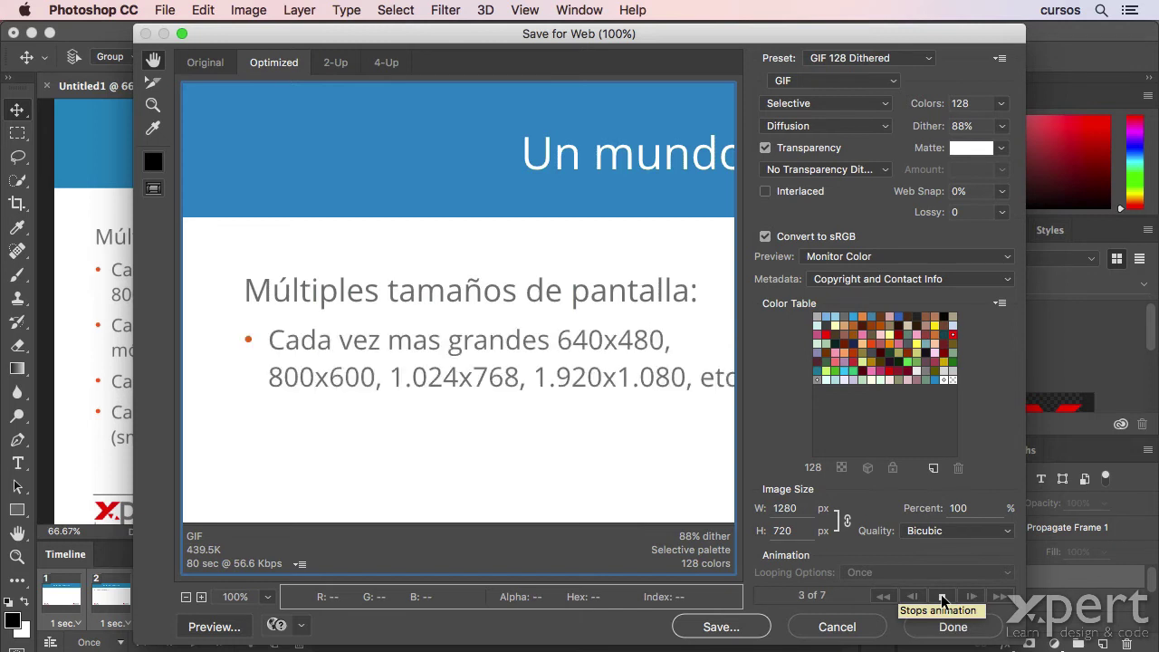
click(942, 597)
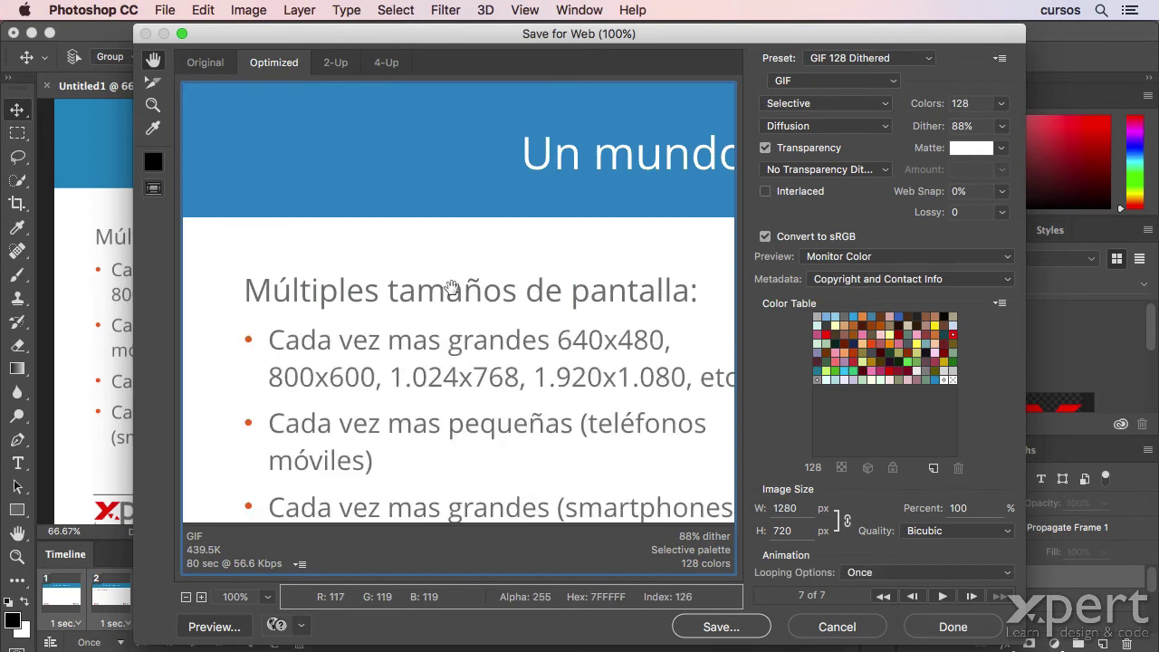
click(268, 599)
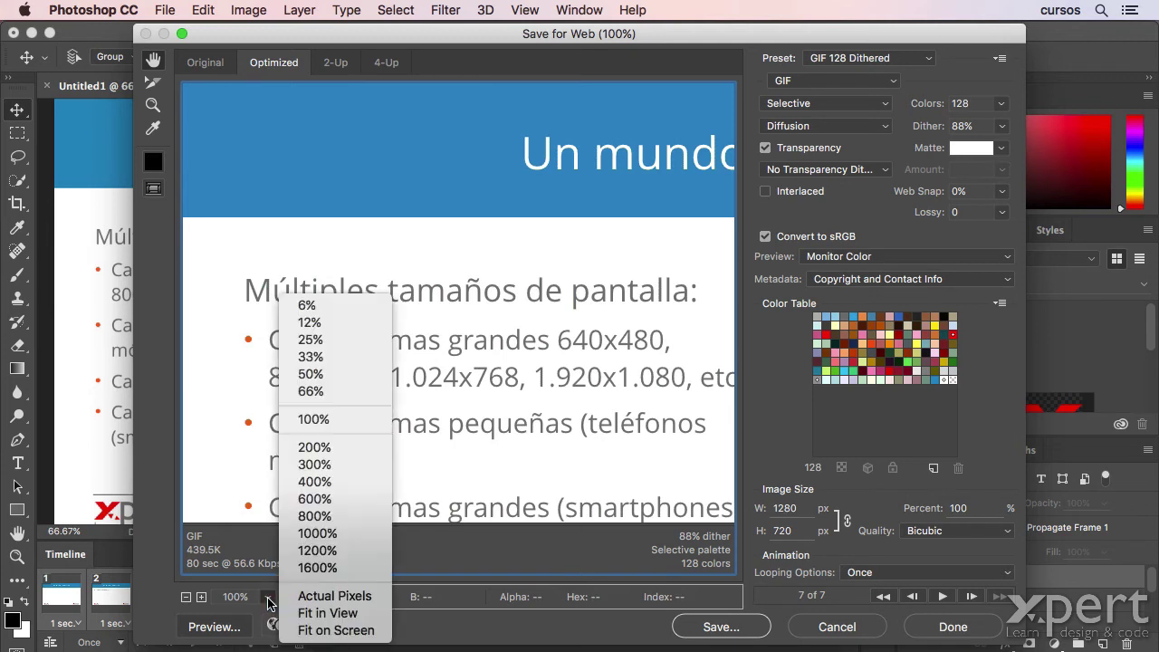
click(326, 379)
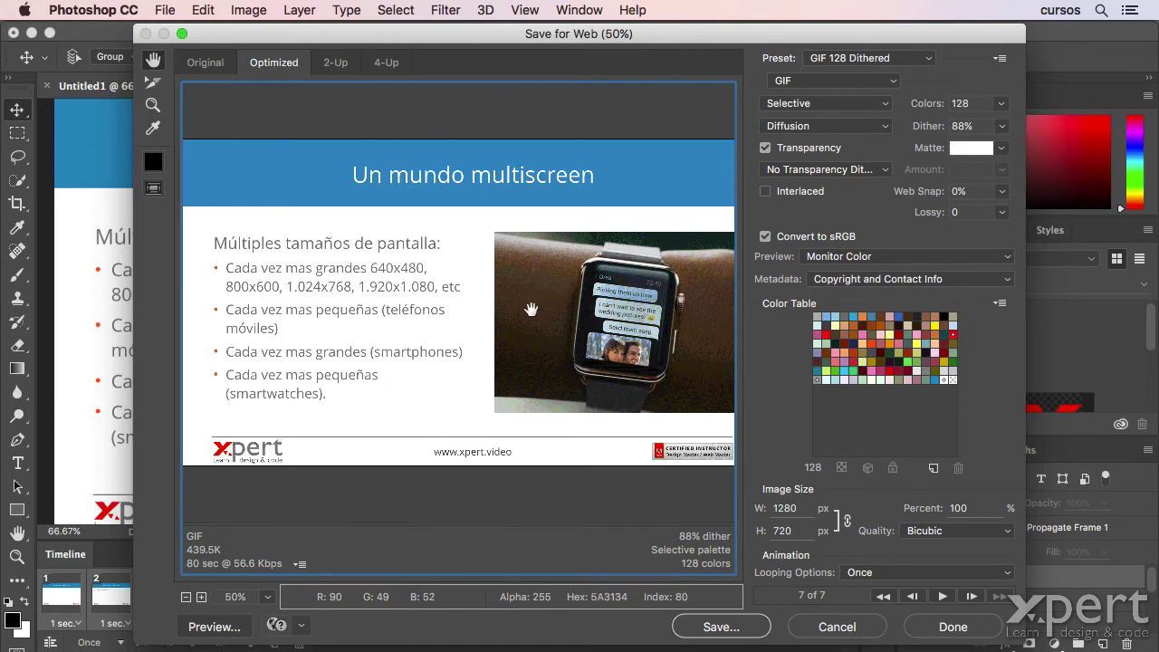
click(1000, 104)
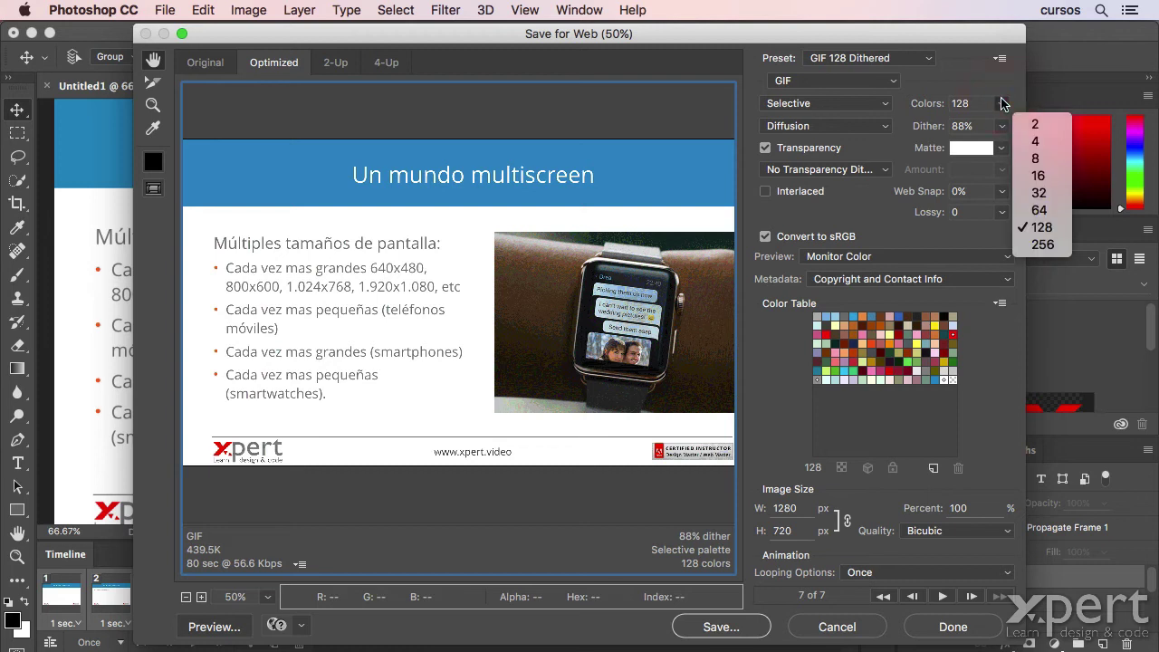
click(1042, 244)
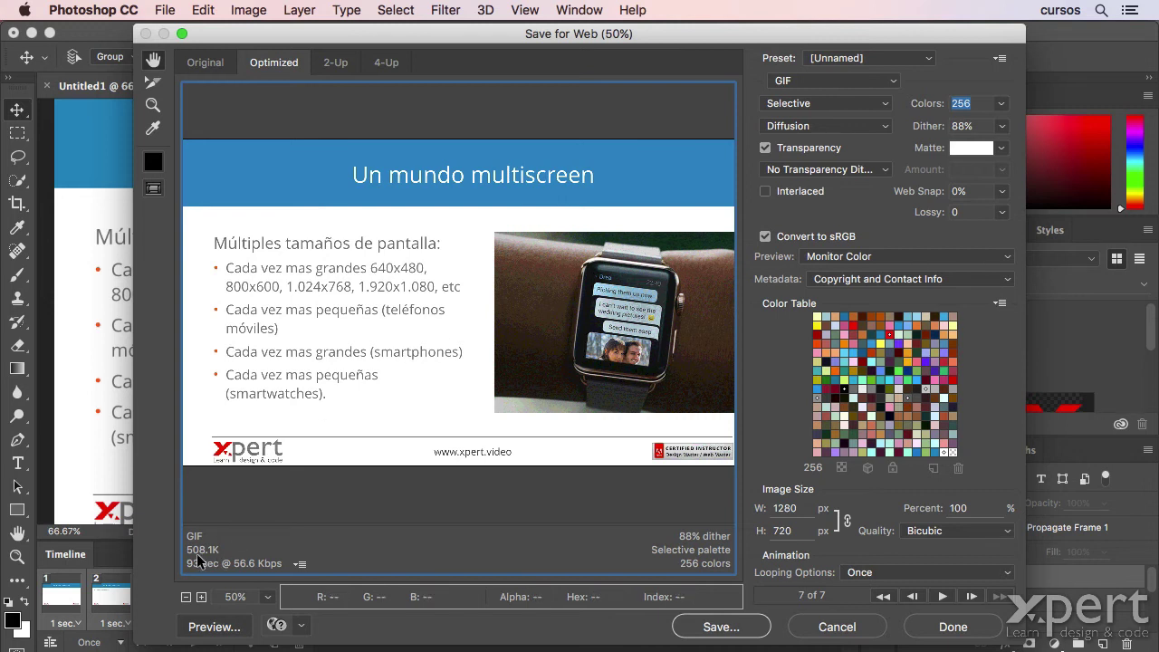
click(1001, 104)
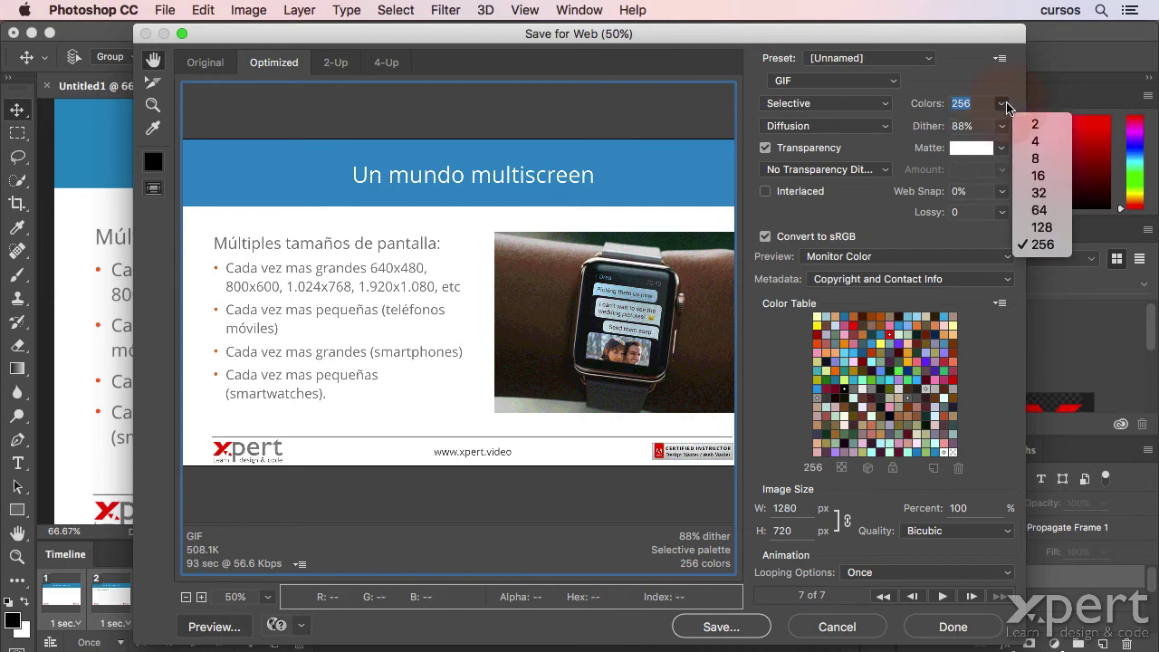
click(1050, 228)
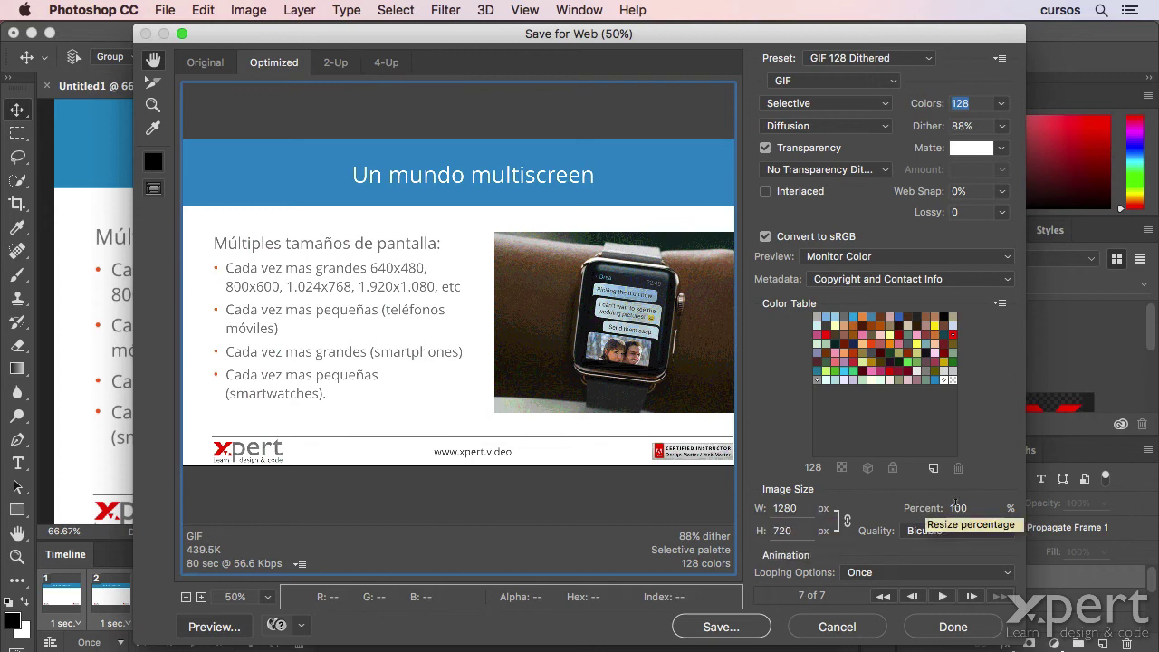
- Resize the export to 50% (640 × 360), zoom to 100% and play the preview
click(948, 513)
text(50)
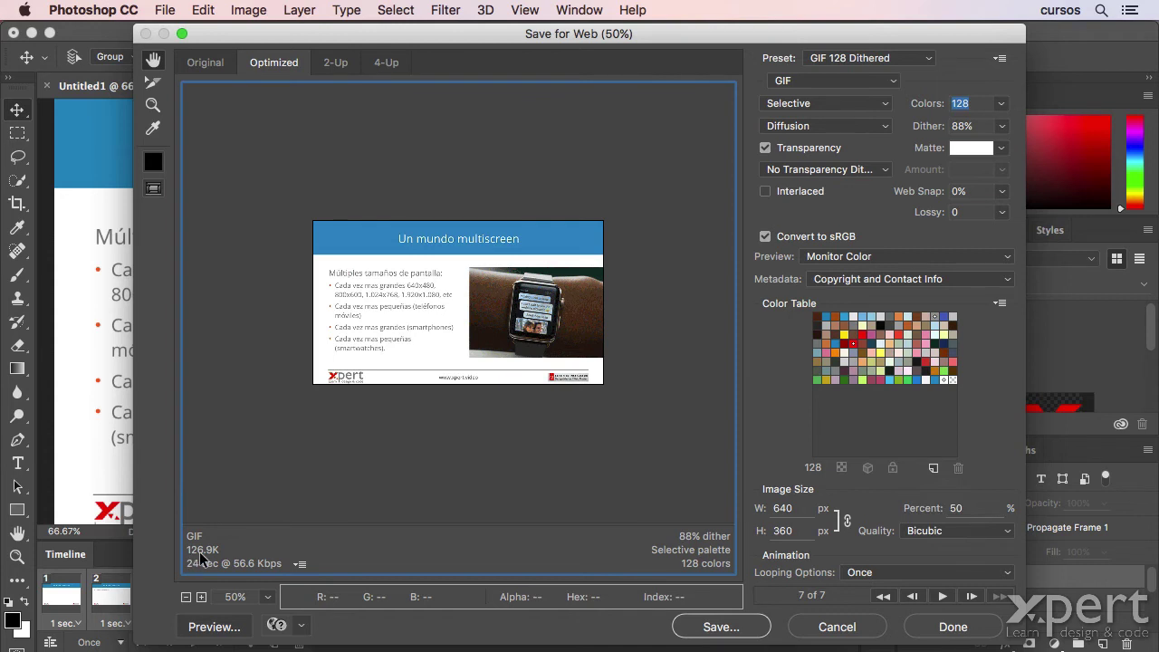
click(267, 597)
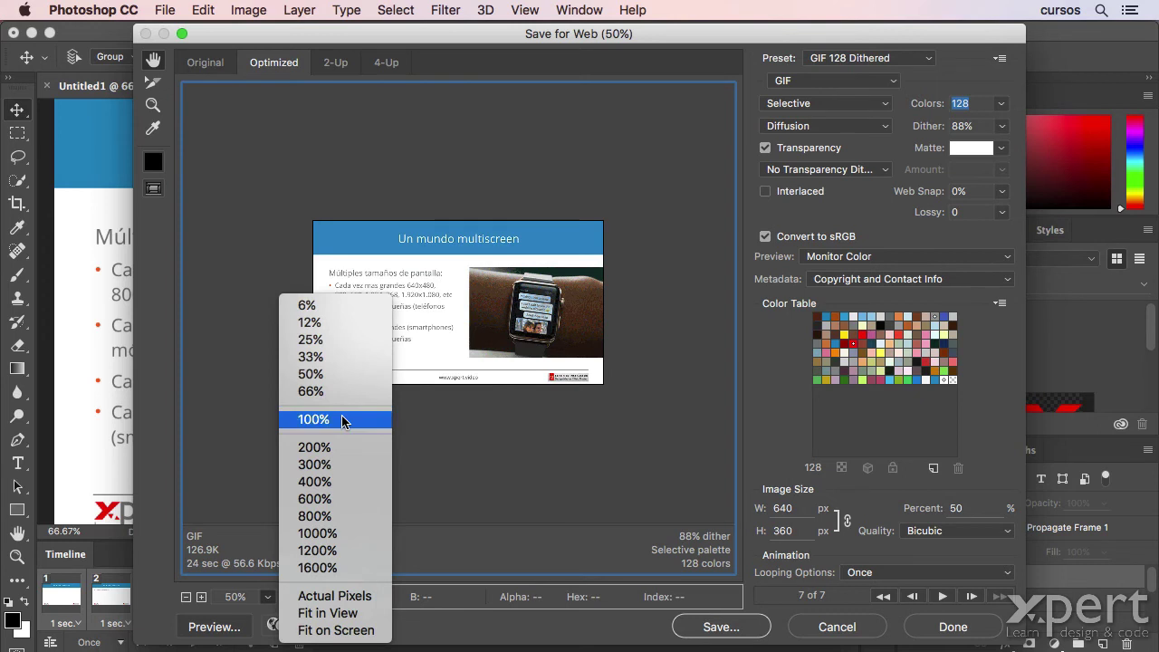
click(342, 418)
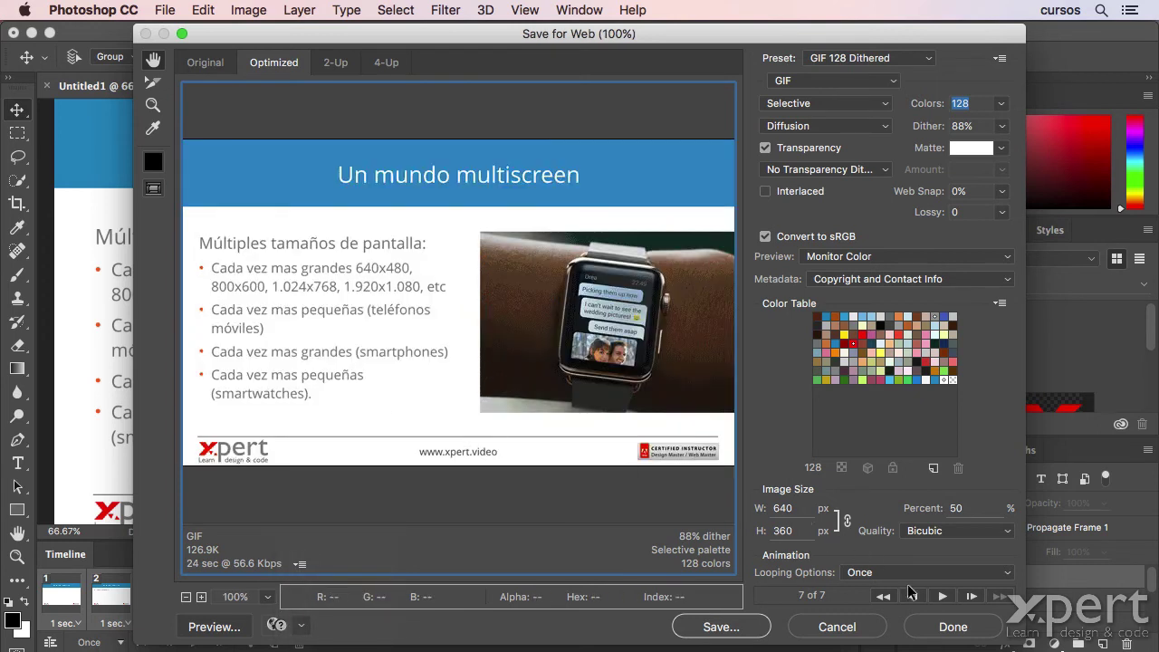
click(941, 596)
- Set the GIF to loop forever and save it as test.gif in imgs
click(1007, 572)
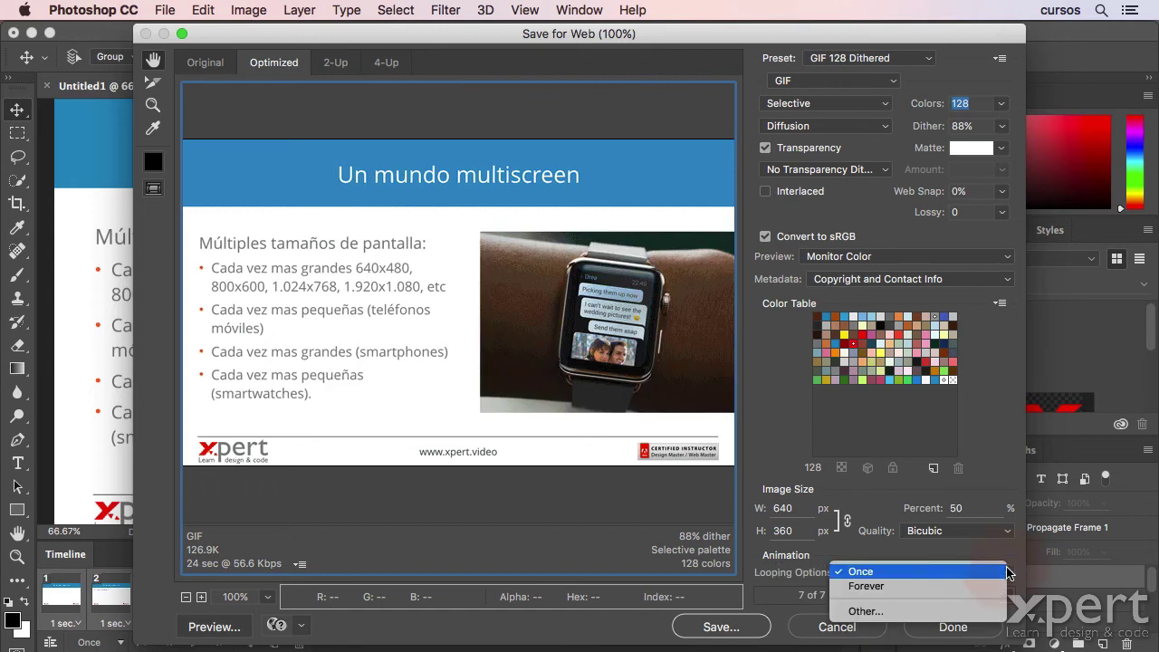
click(950, 587)
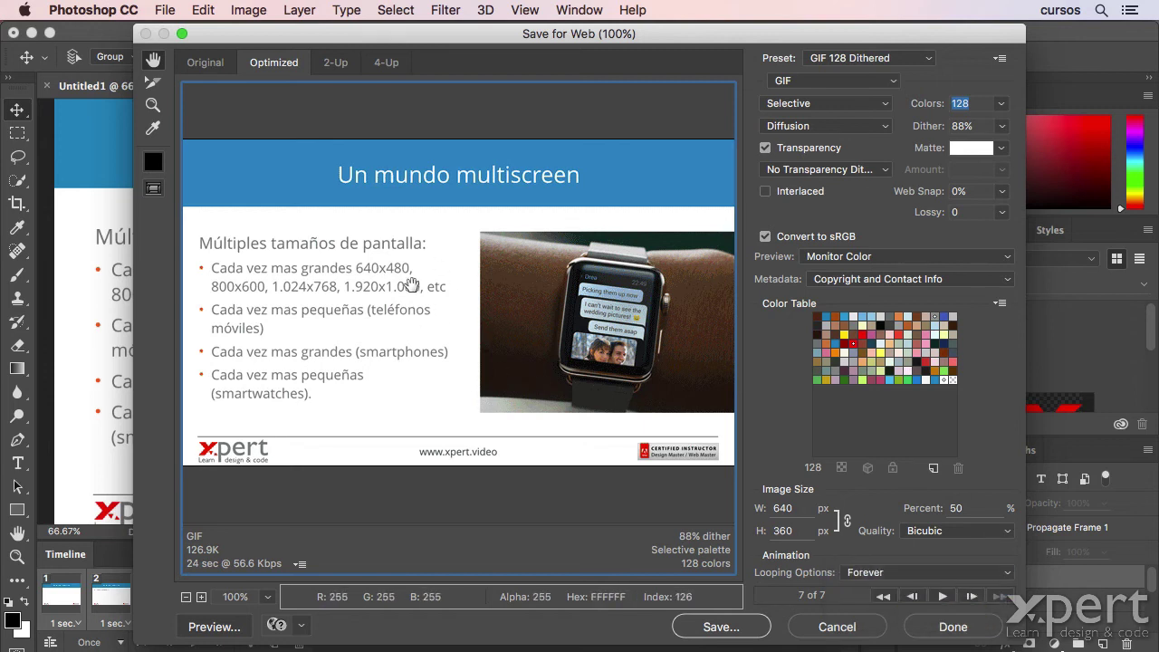
click(733, 632)
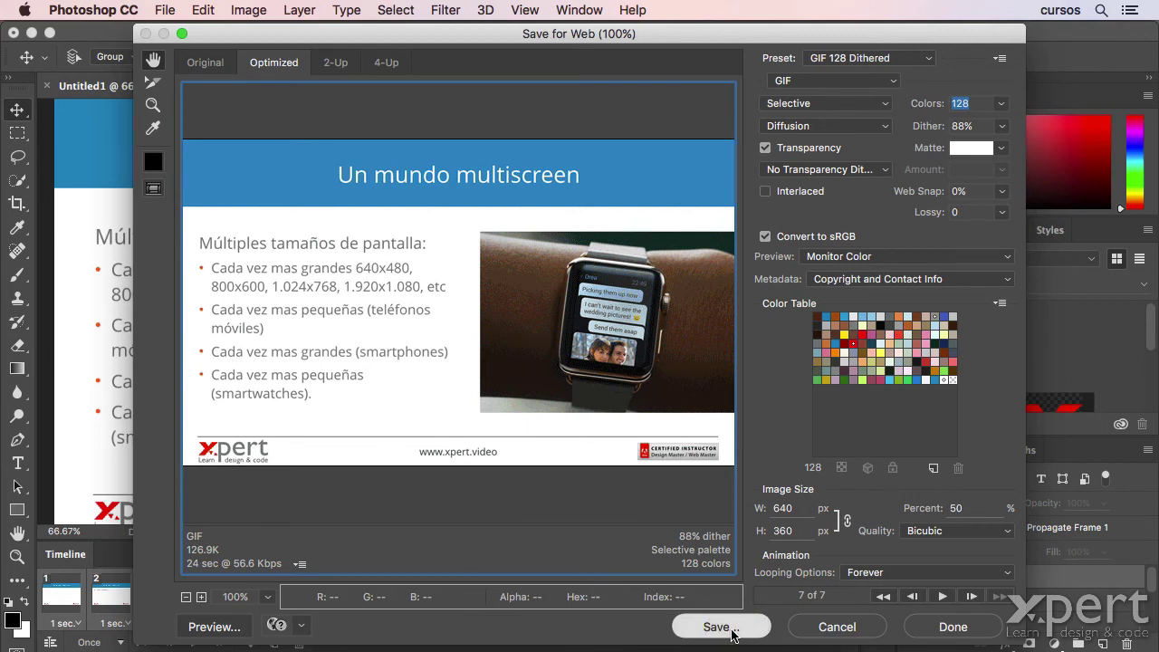
text(test)
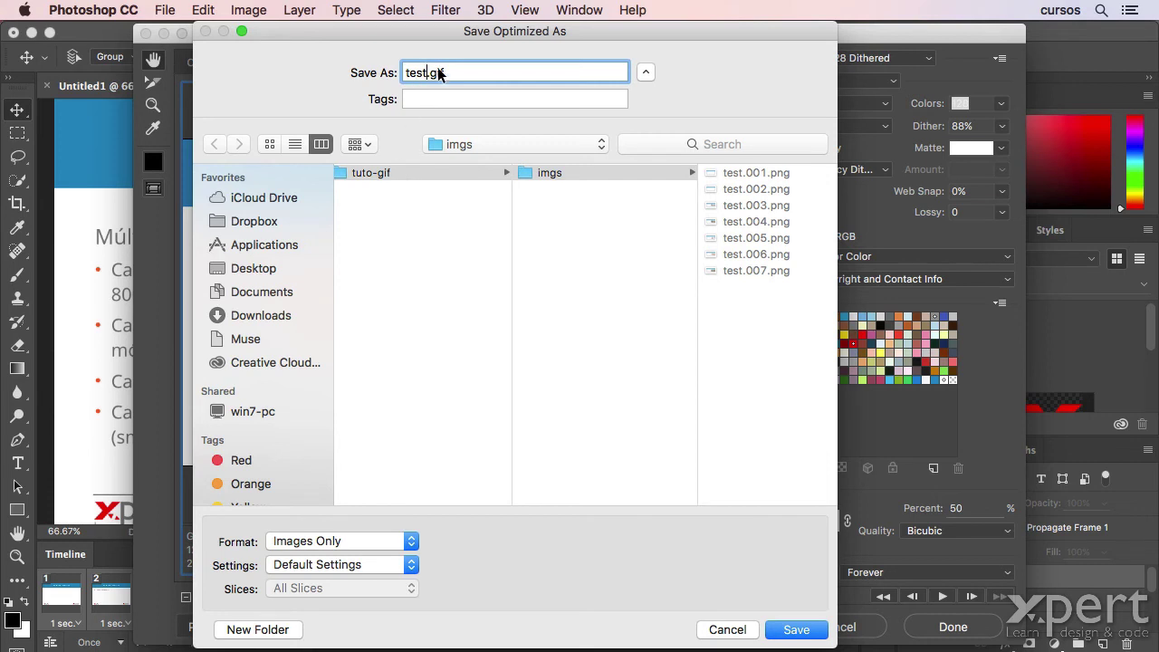
click(811, 634)
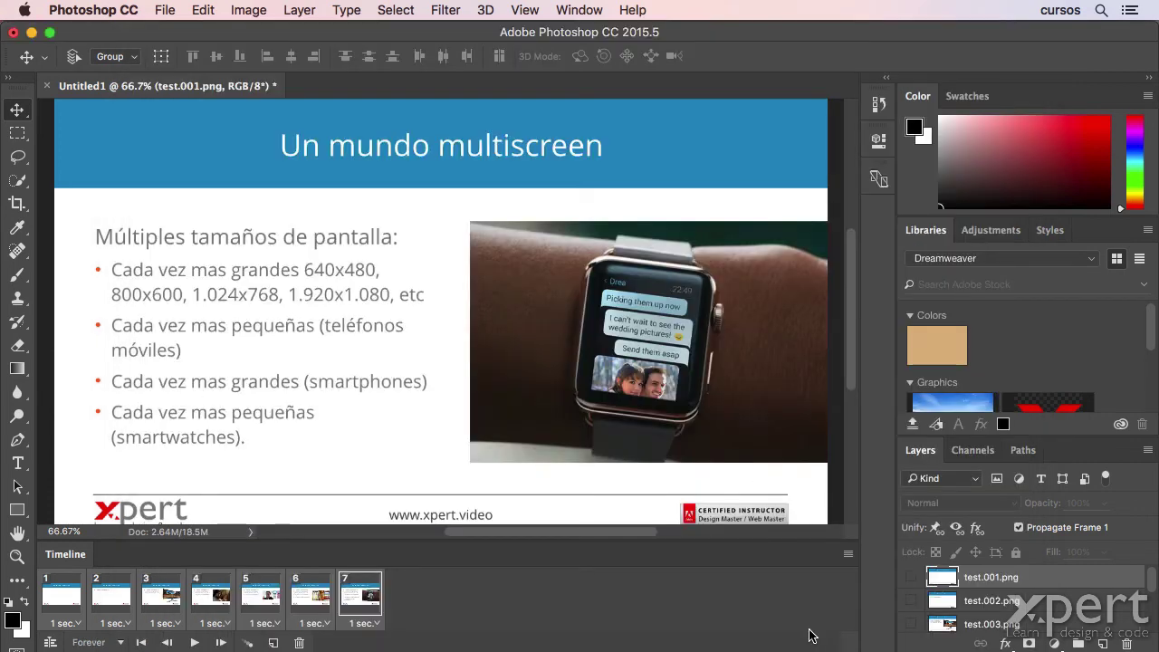
- Quick Look test.gif in the imgs folder, then bring up Chrome showing Giphy
click(170, 616)
click(618, 331)
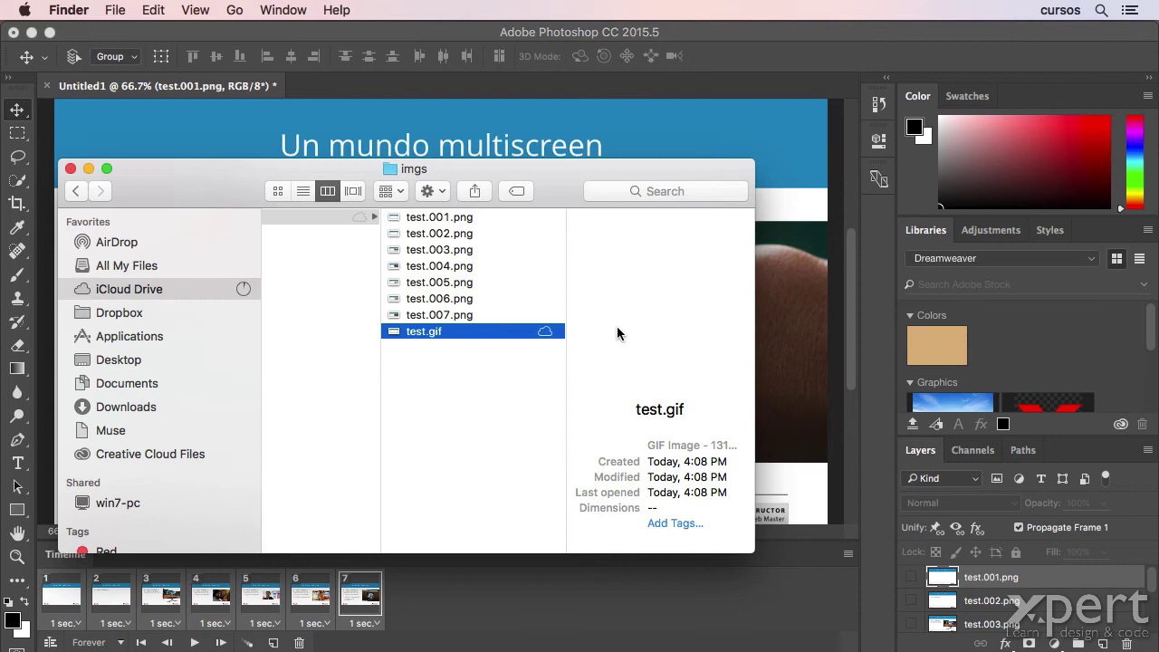
key(space)
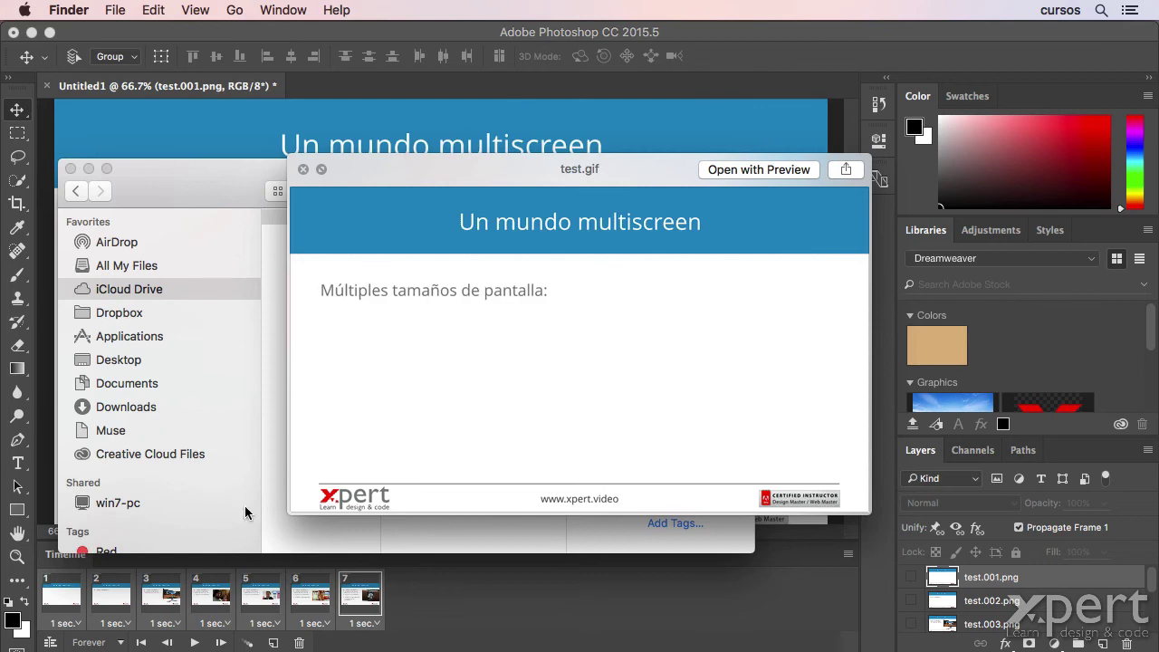
mouse_move(217, 649)
click(346, 623)
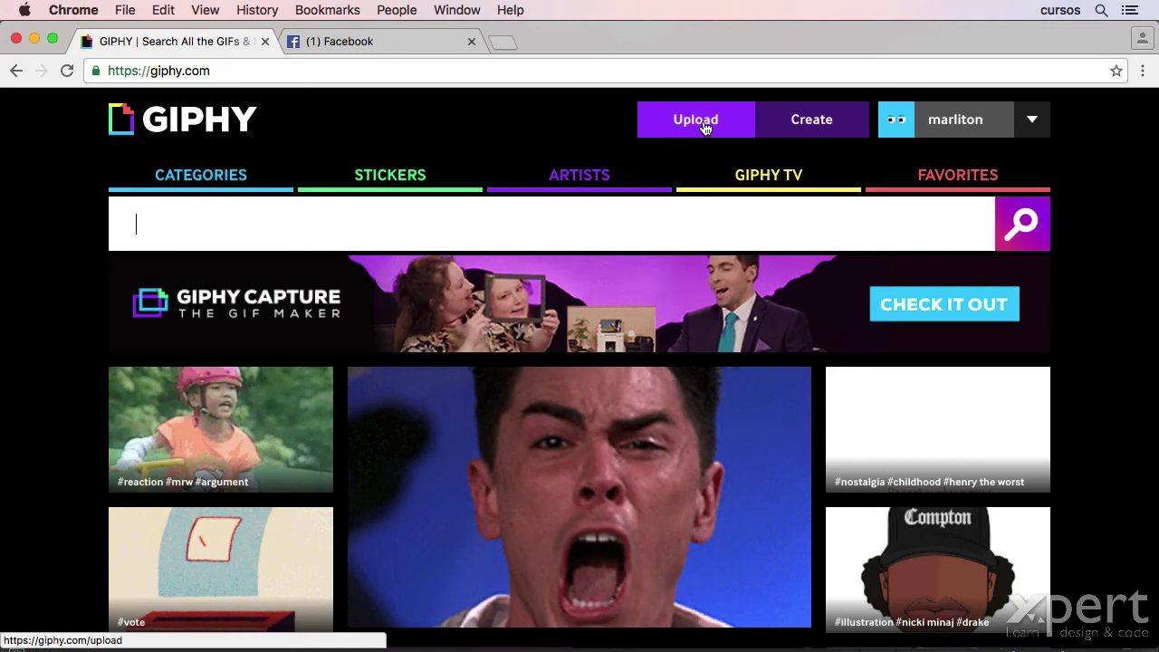
- Attach test.gif from the imgs folder to Giphy's upload form
click(705, 127)
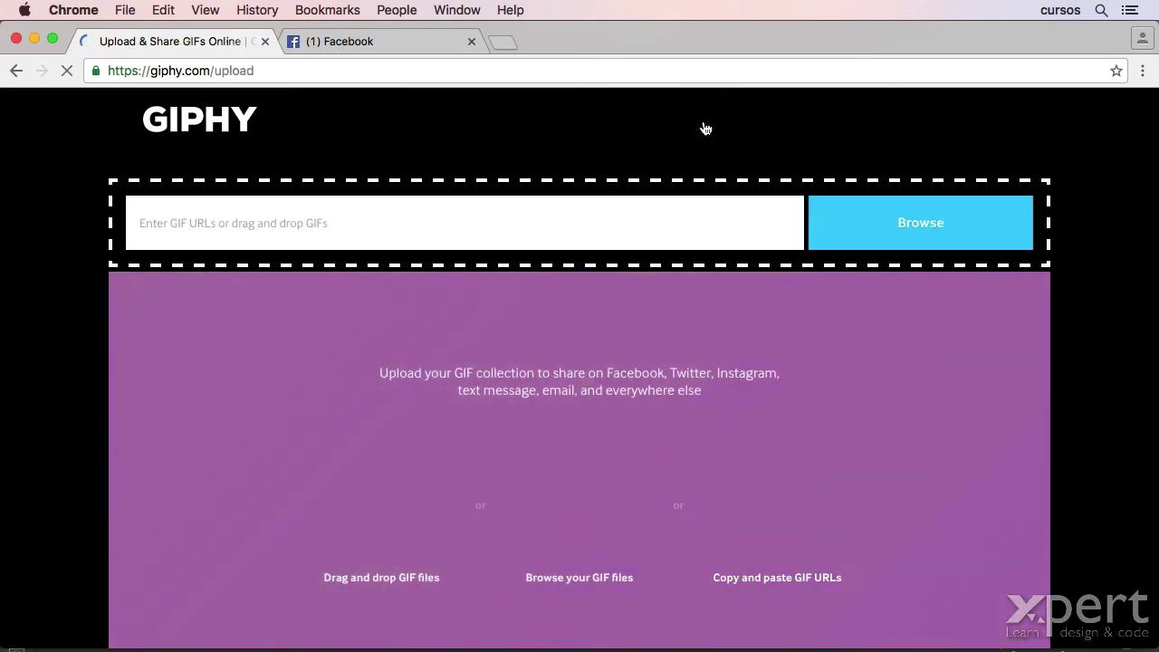
click(901, 225)
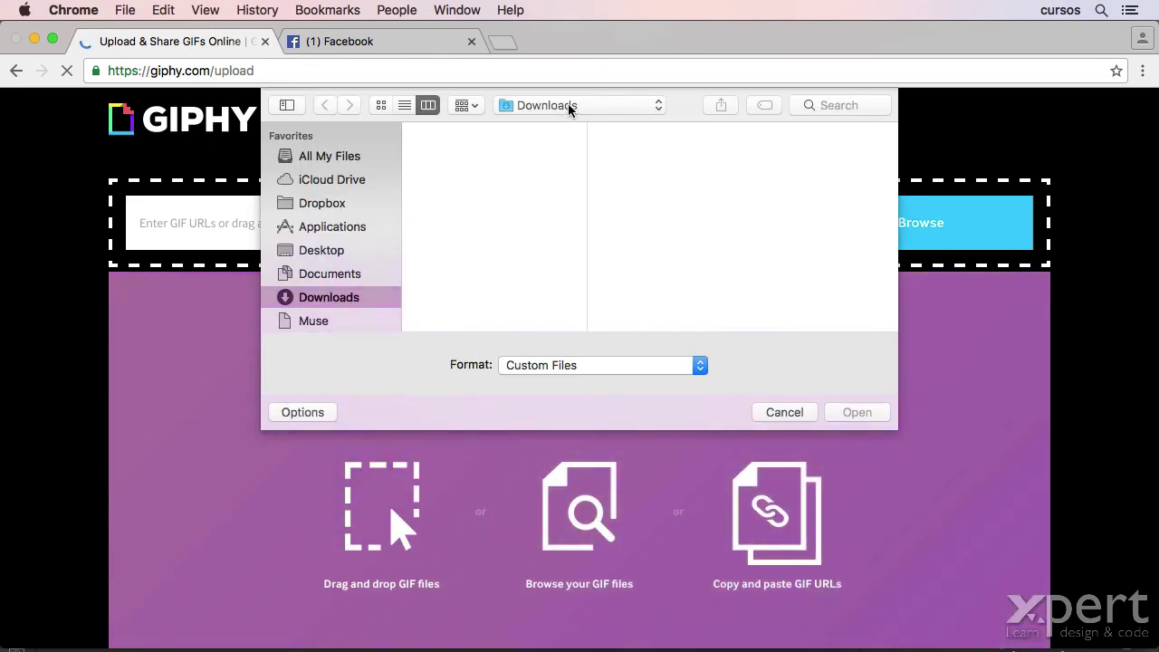
click(567, 107)
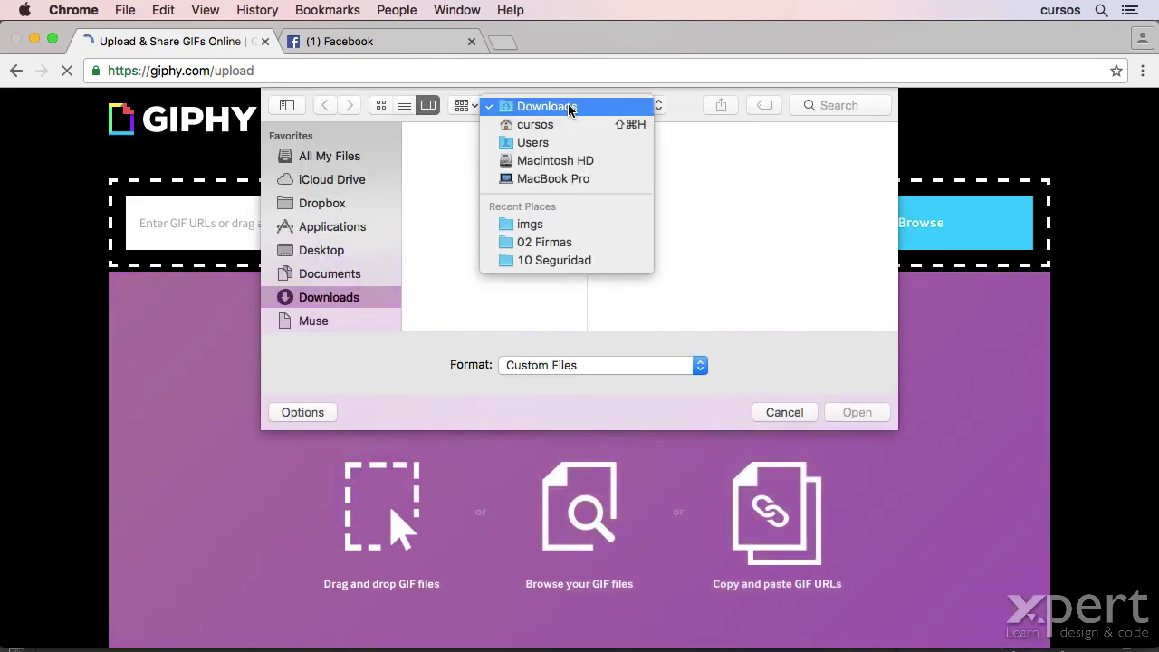
click(578, 225)
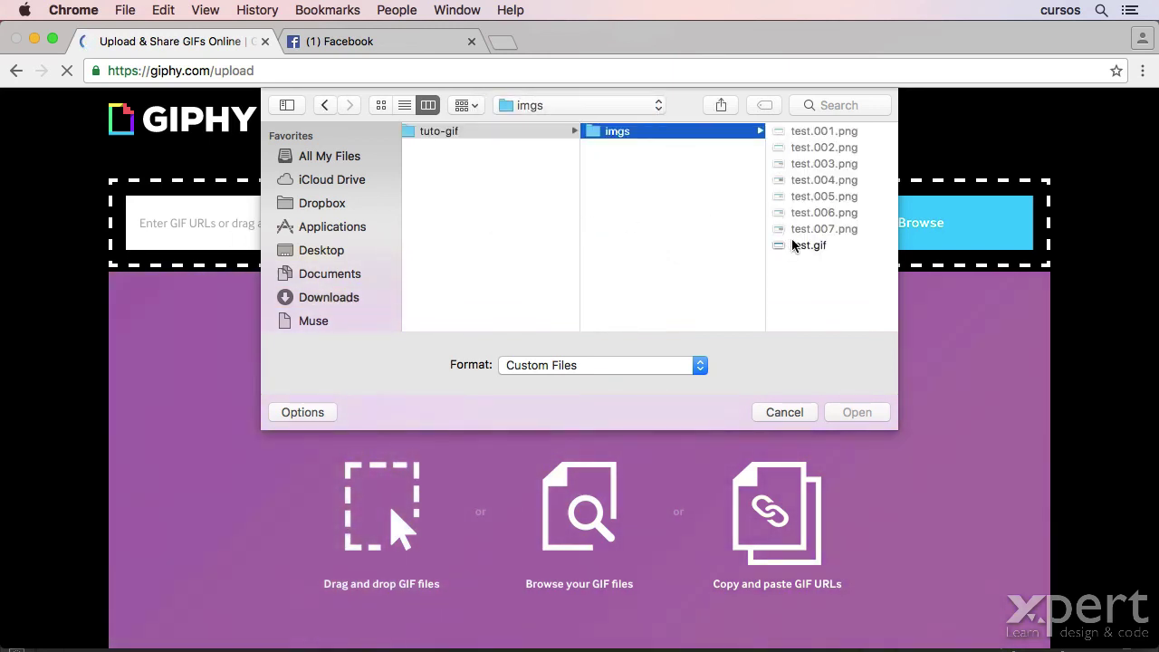
click(792, 244)
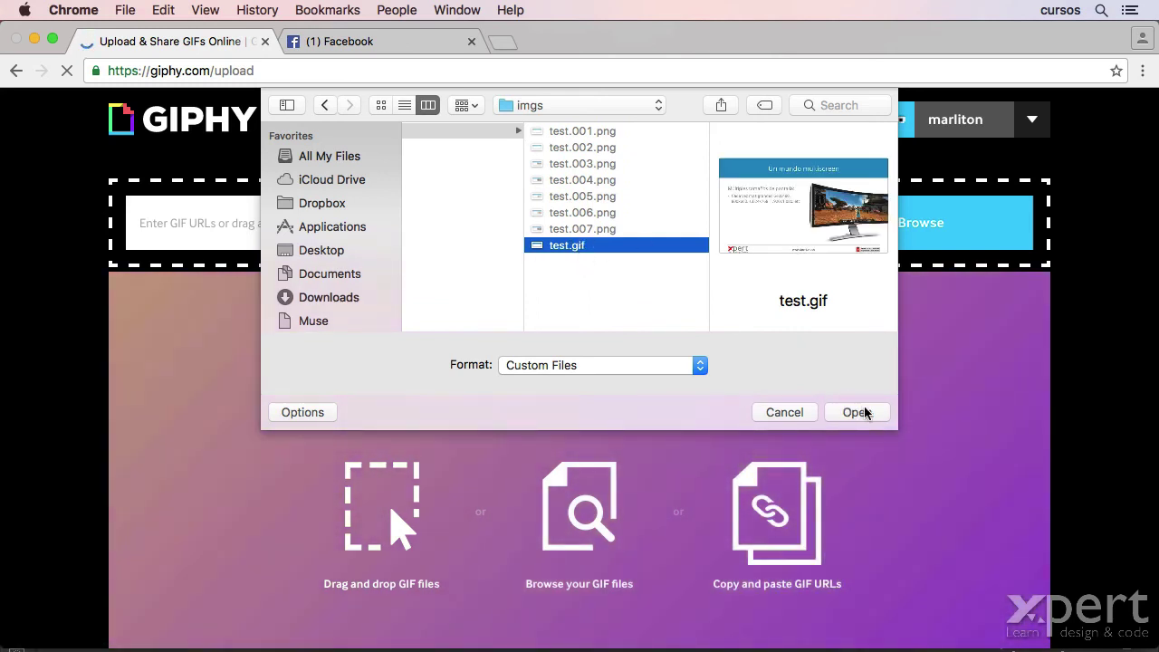
click(860, 411)
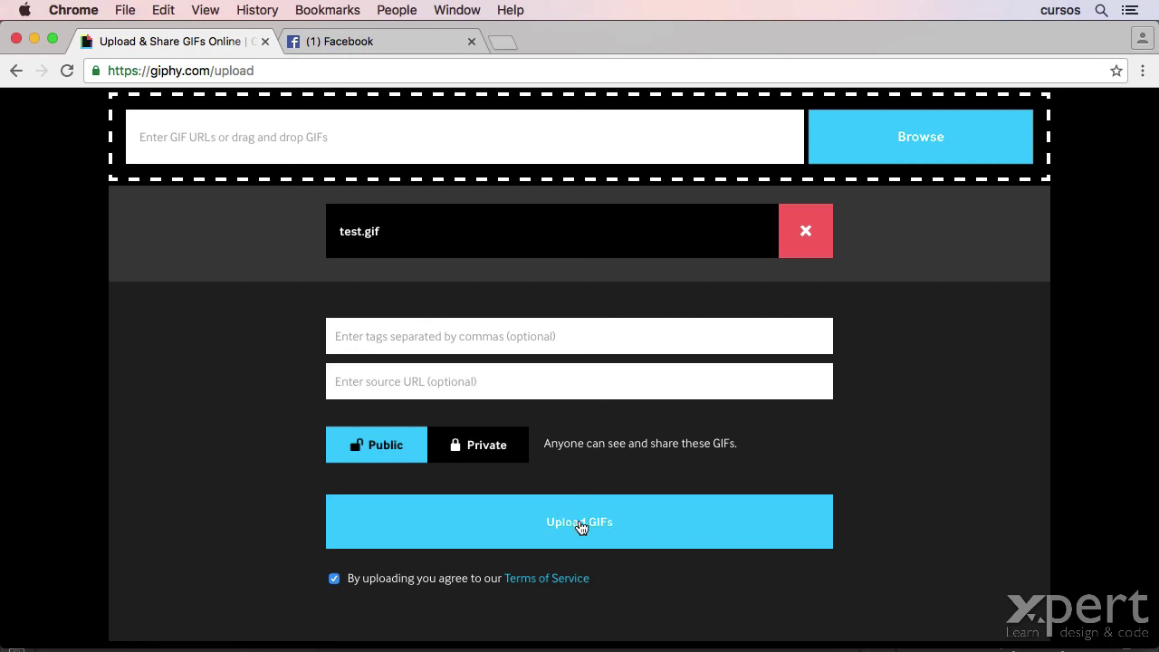
- Upload test.gif to Giphy and scroll down its new GIF page
click(668, 527)
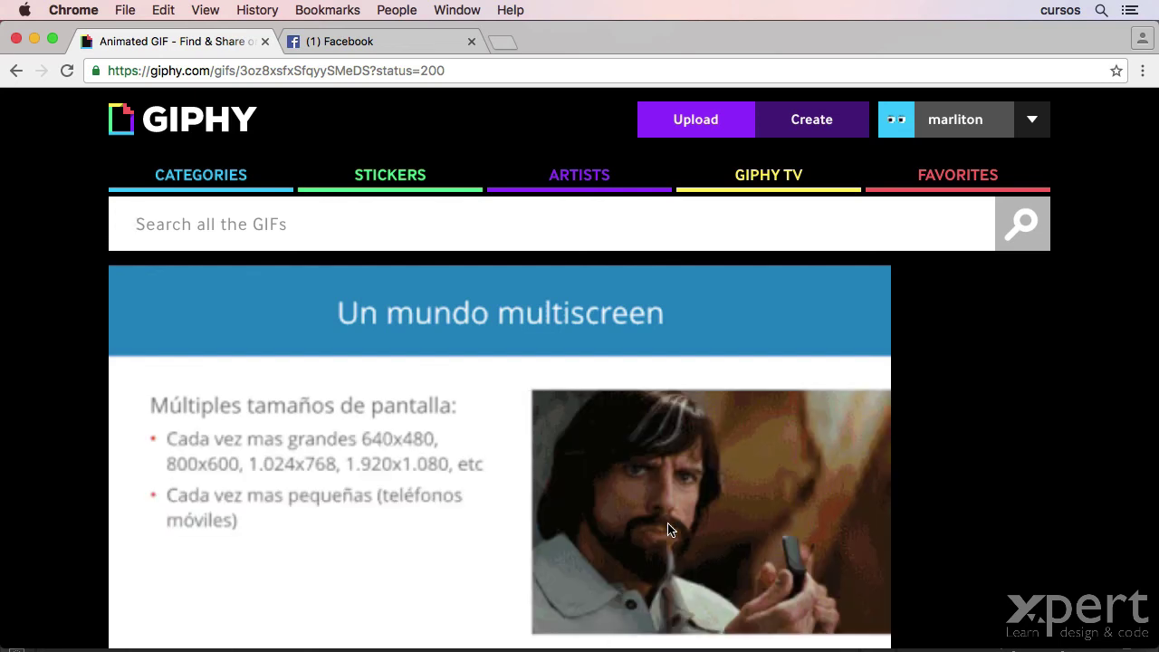
scroll(667, 523, down, 1)
scroll(667, 524, down, 2)
scroll(667, 523, down, 2)
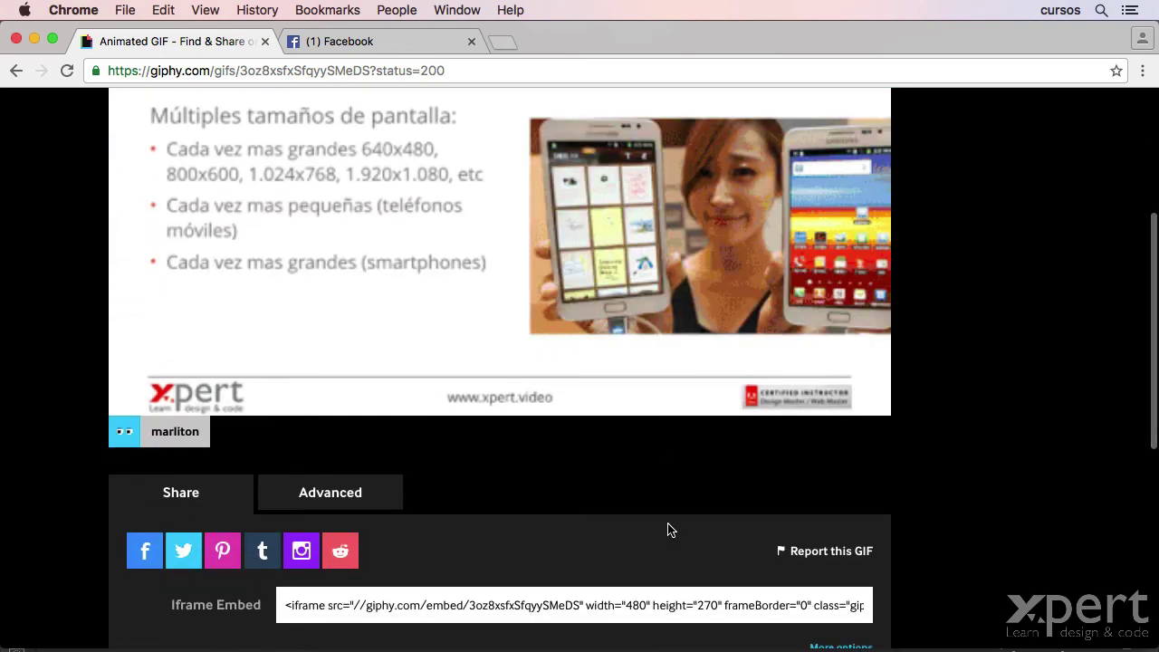
scroll(670, 529, down, 1)
scroll(472, 388, down, 1)
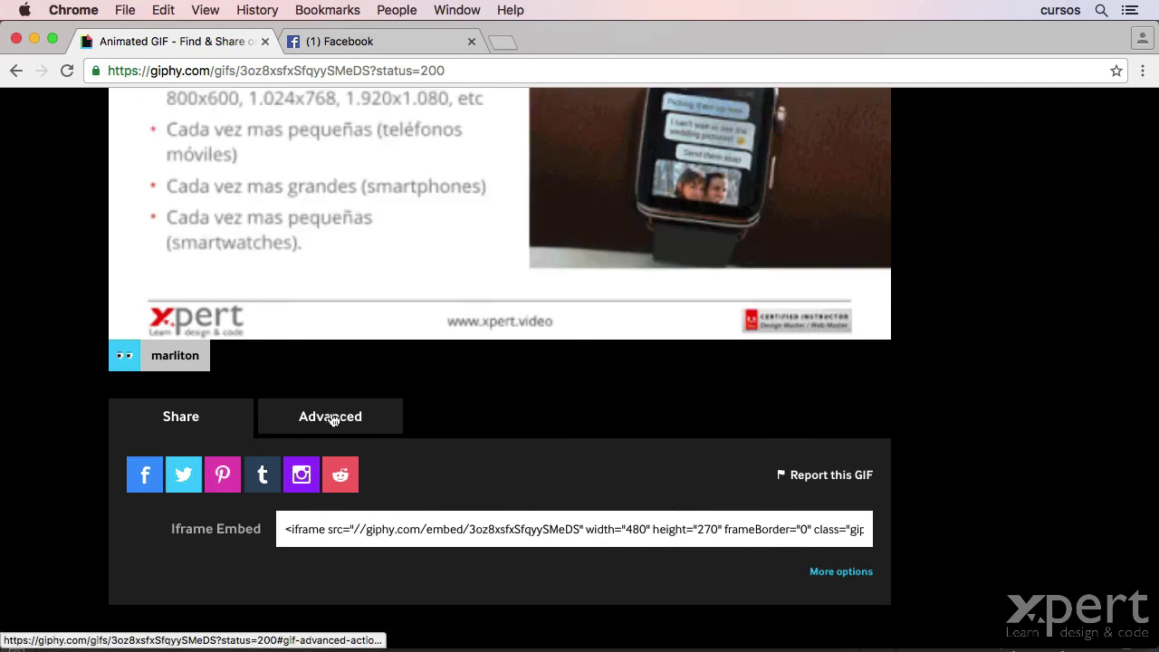
click(333, 419)
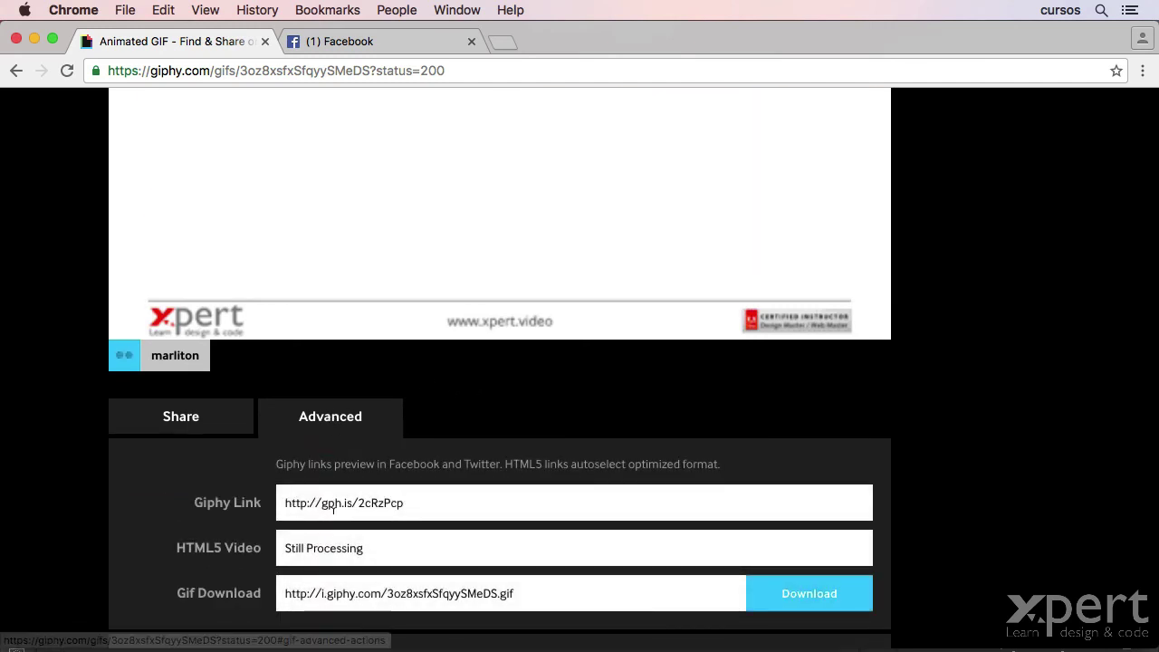
click(342, 503)
key(super+c)
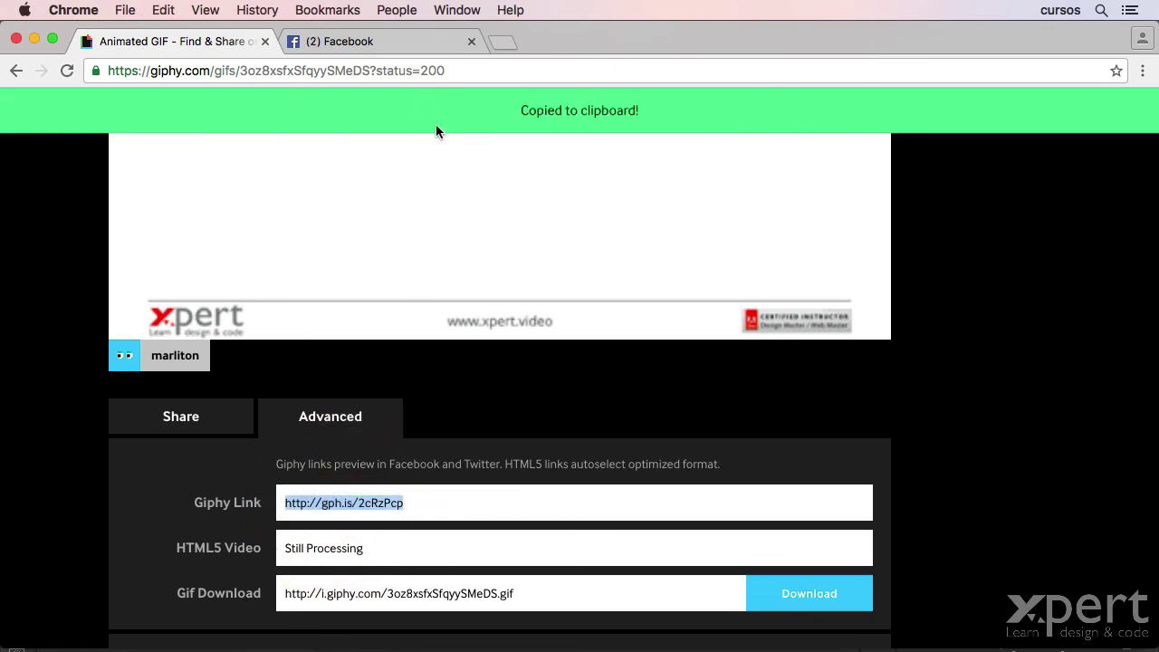
- In Facebook, compose a new post reading 'test:' followed by the pasted Giphy link
click(403, 34)
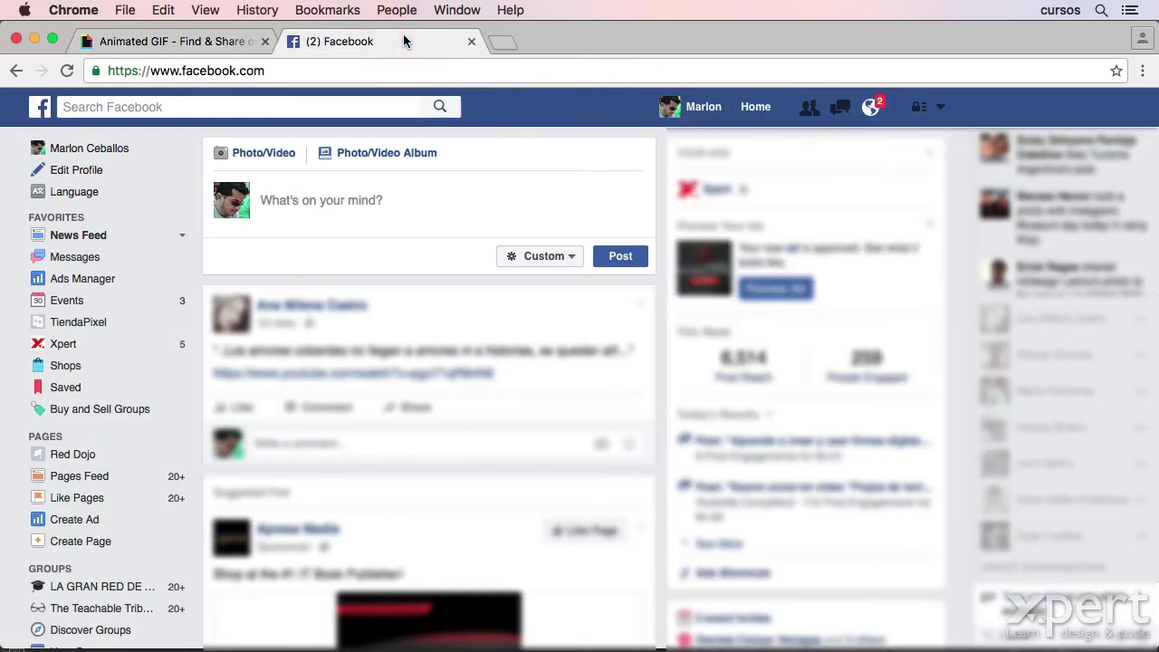
click(407, 197)
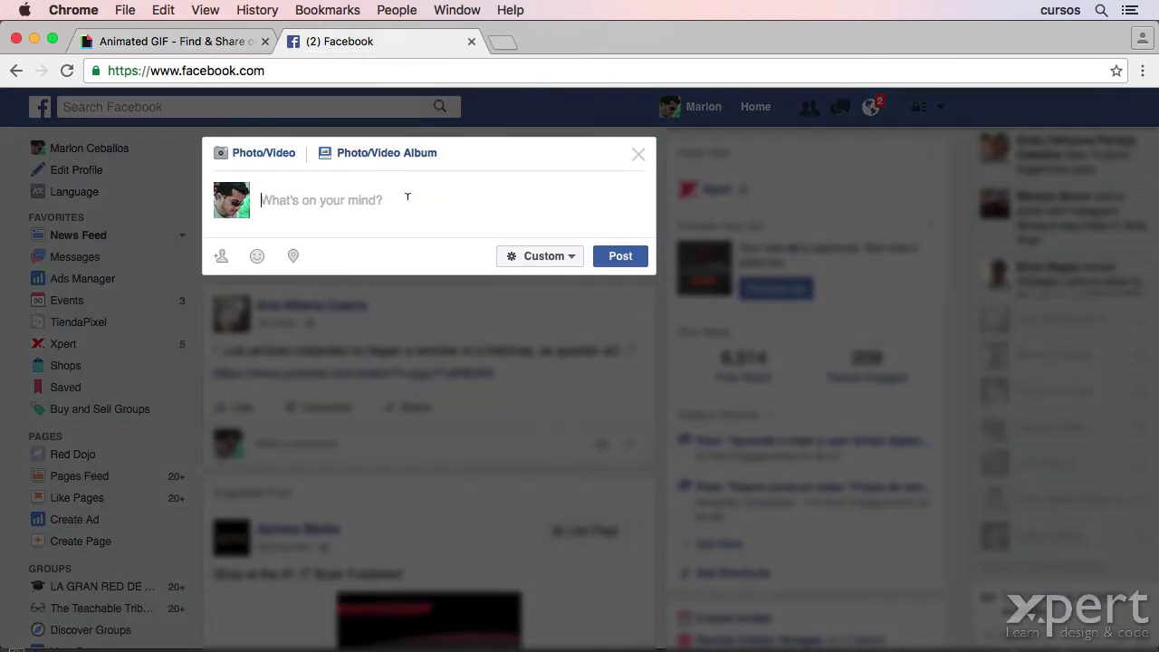
key(super+v)
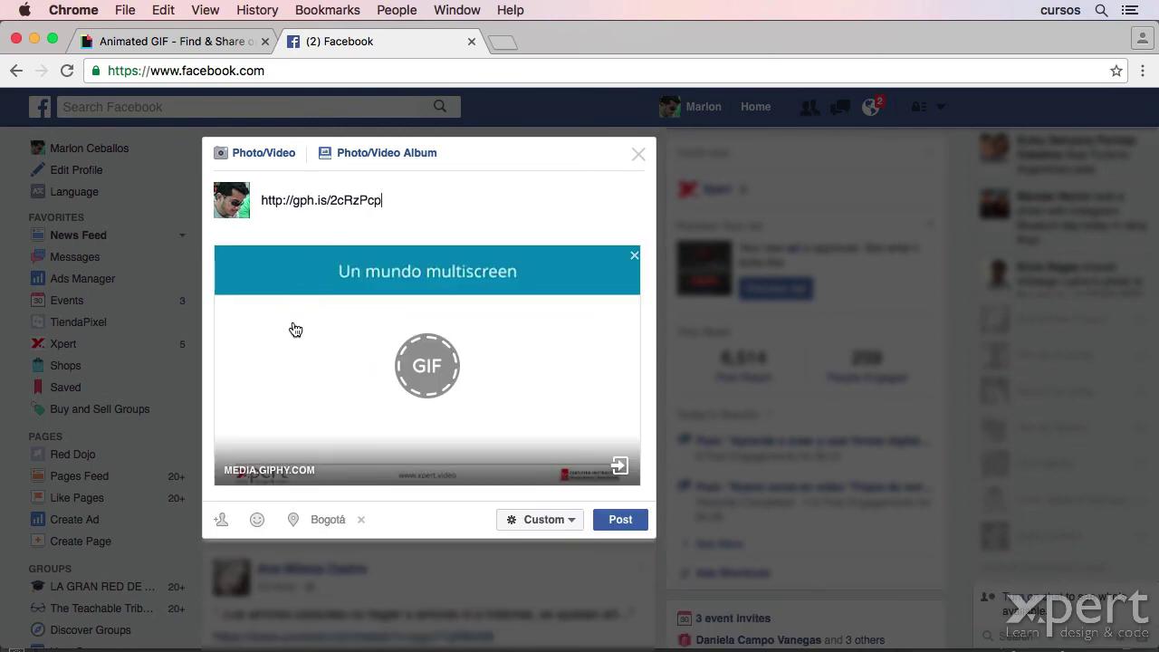
click(262, 198)
text(test:)
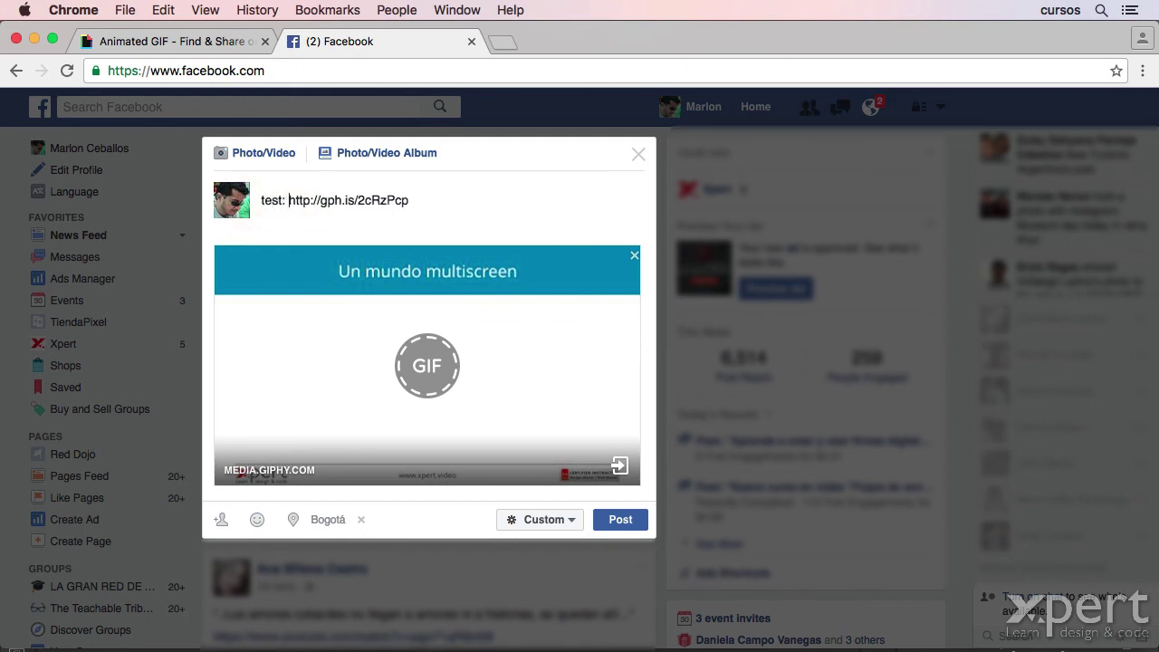
- Publish the post, play the embedded GIF, and return to Photoshop
click(630, 520)
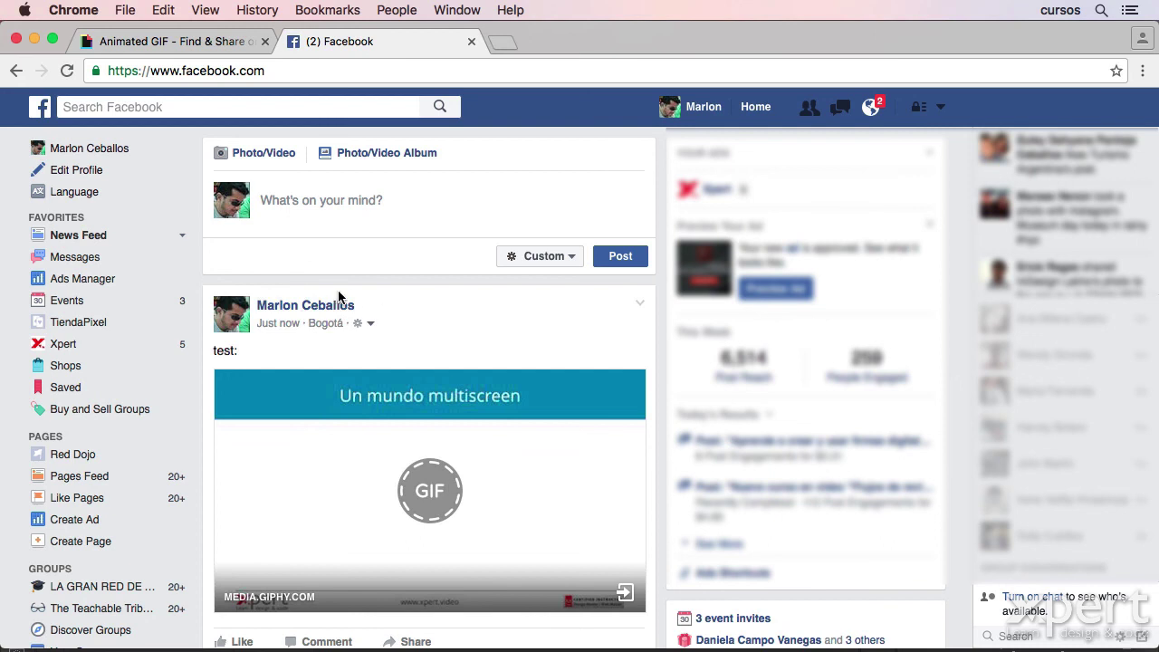
click(427, 488)
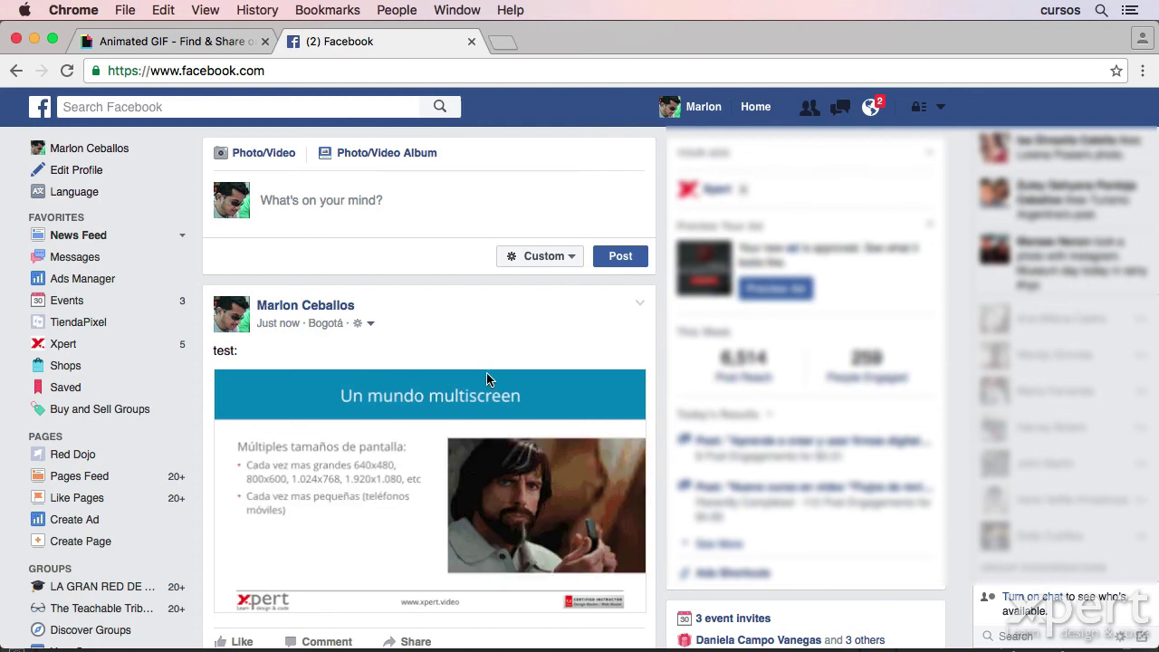
key(super+Tab)
key(super+Tab)
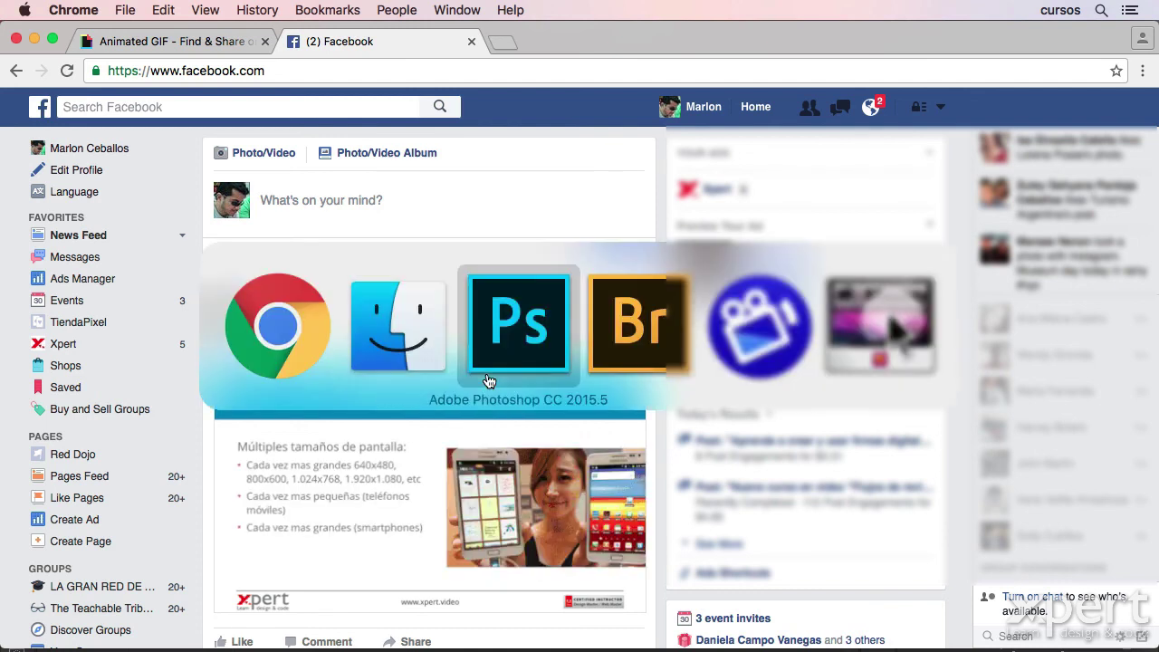